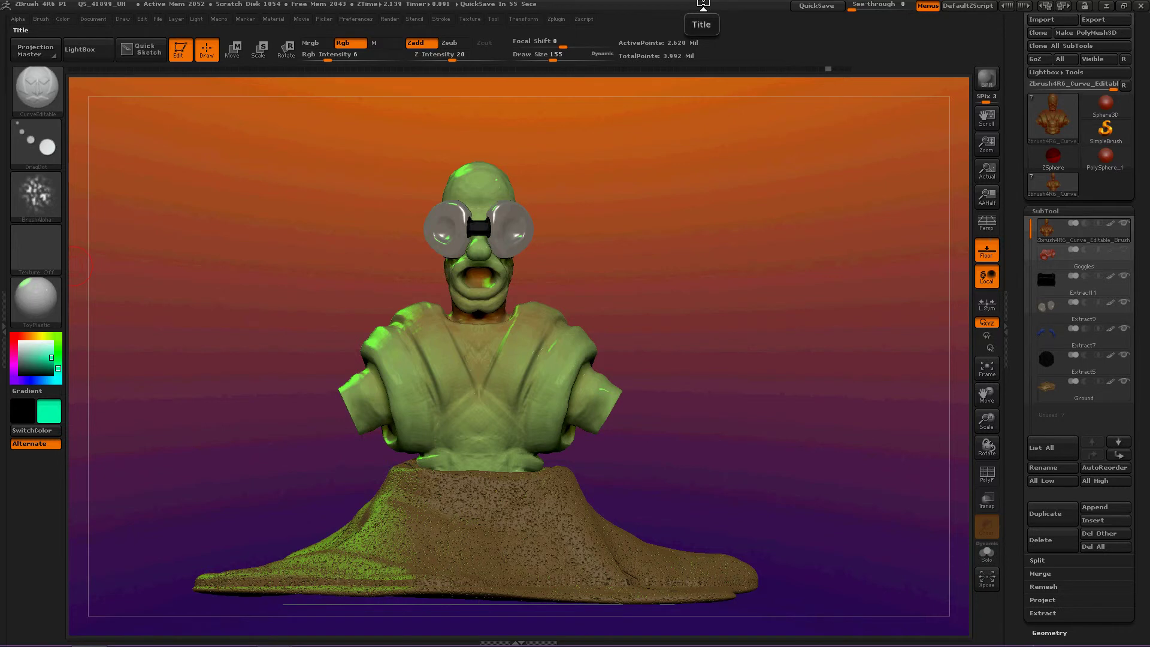
- Turn the brush alpha off to remove the spray texture
mouse_move(678, 180)
left_mouse_down()
mouse_move(694, 309)
mouse_move(678, 329)
mouse_move(767, 301)
mouse_move(721, 292)
left_mouse_up()
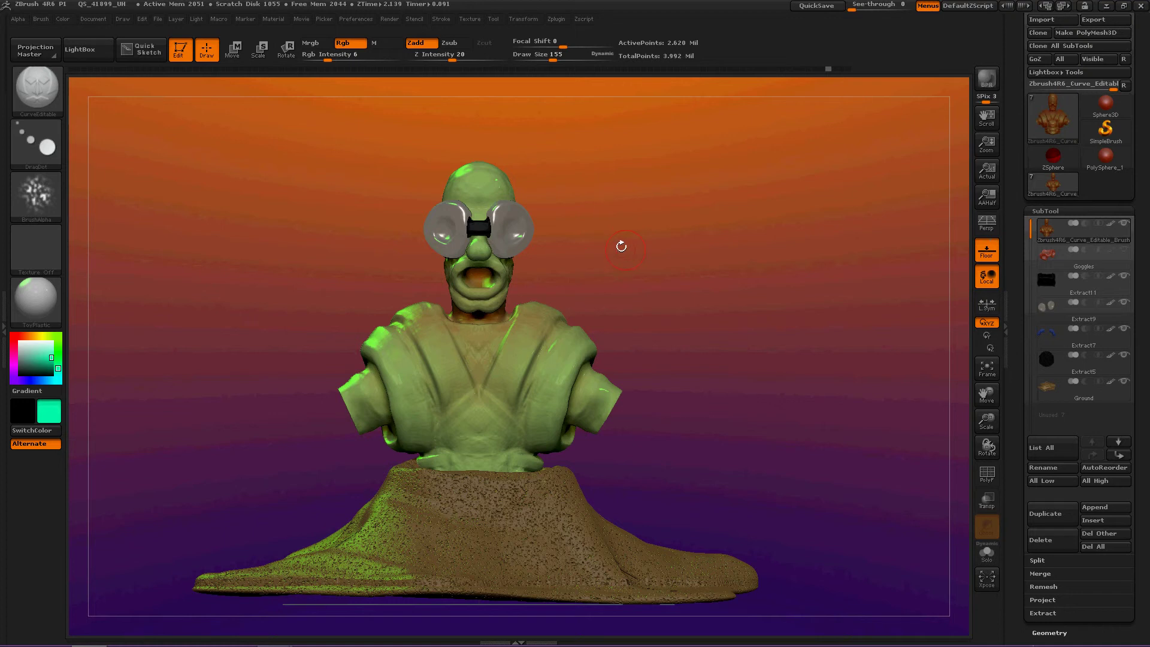
left_click(54, 194)
left_click(96, 242)
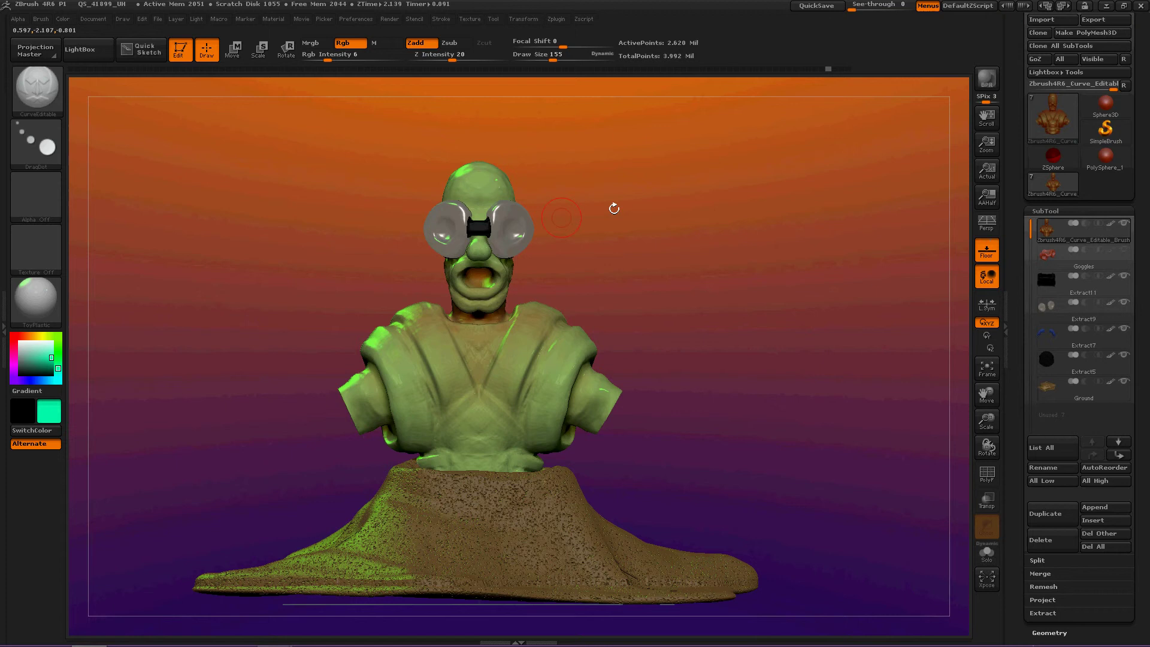
- Select the CurveEditable brush from the C-filtered brush list
key("b")
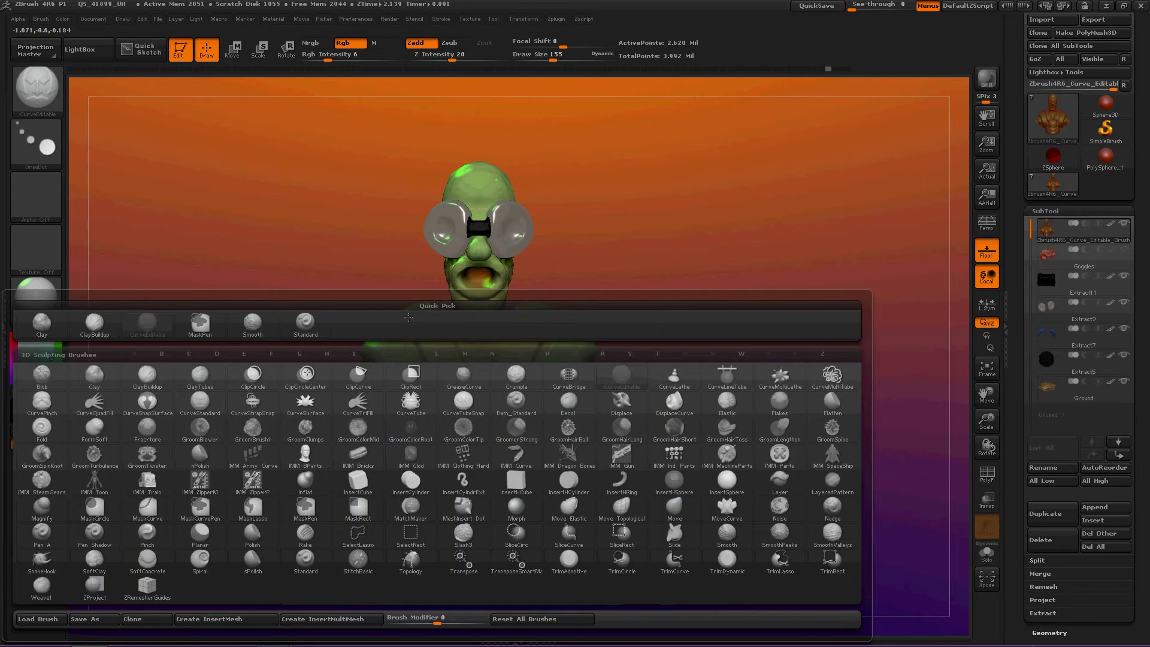
key("c")
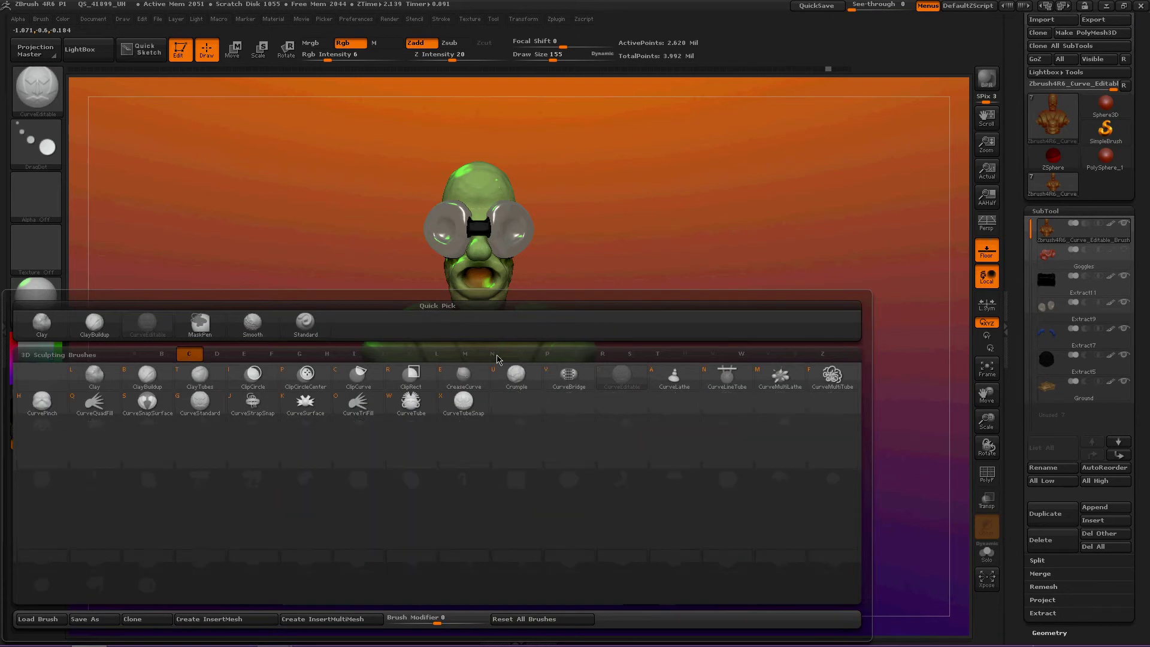
left_click(611, 408)
key("b")
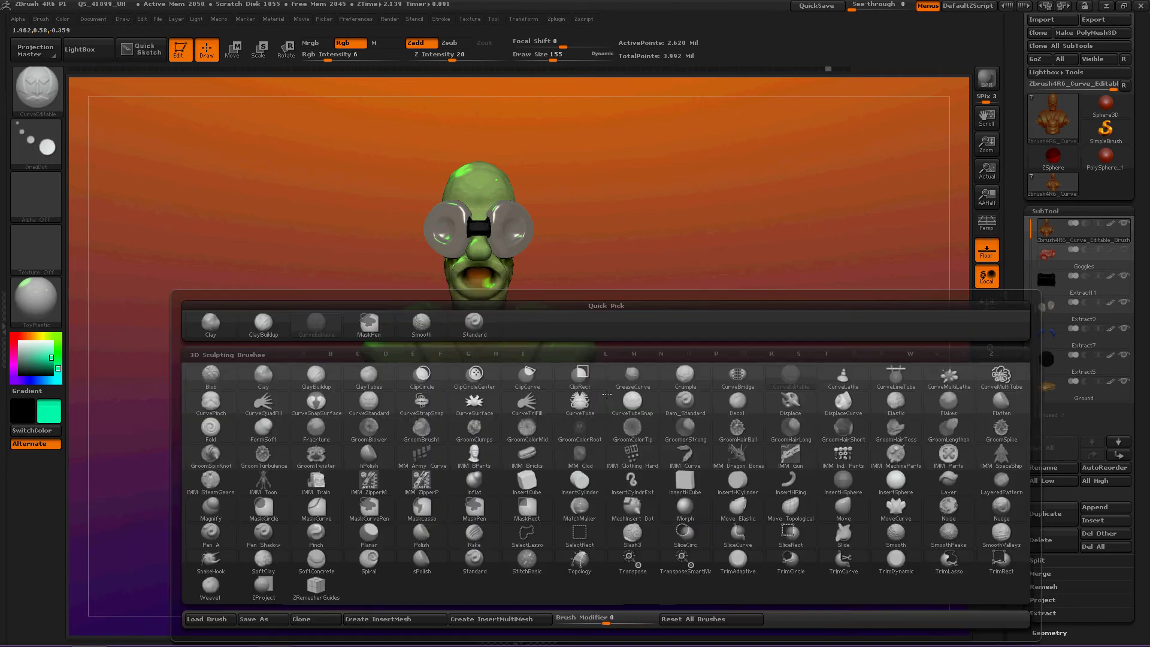
left_click(606, 394)
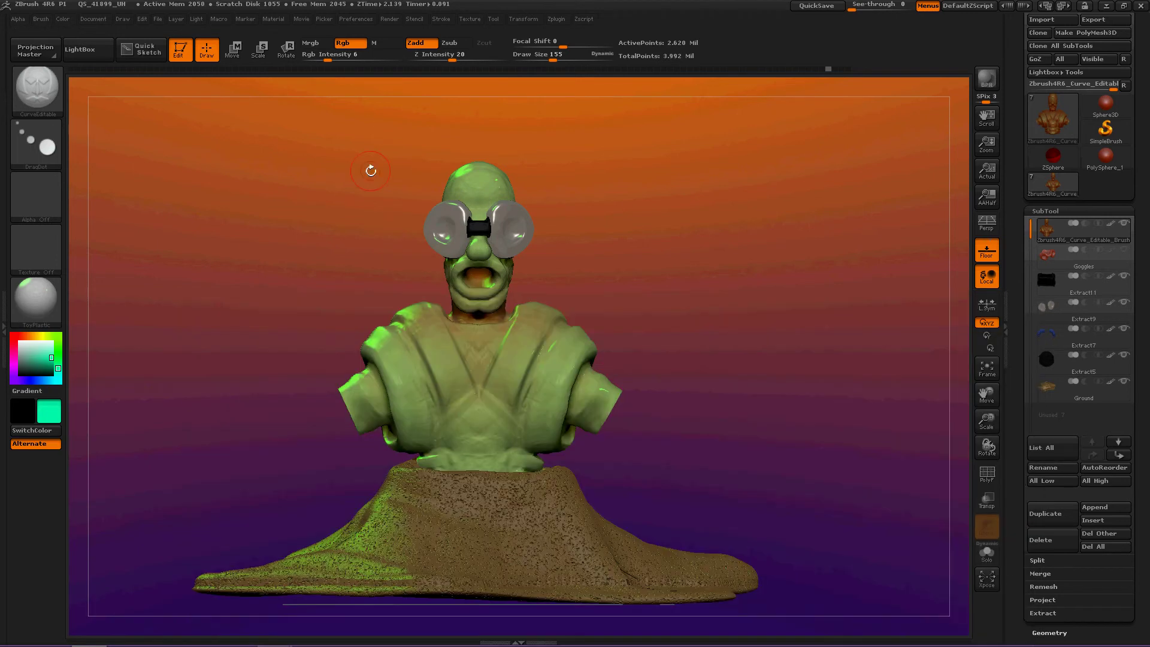
- Zoom in and orbit to view the top of the zombie's scalp at an angle
right_click_drag(350, 191, 307, 535, "ctrl")
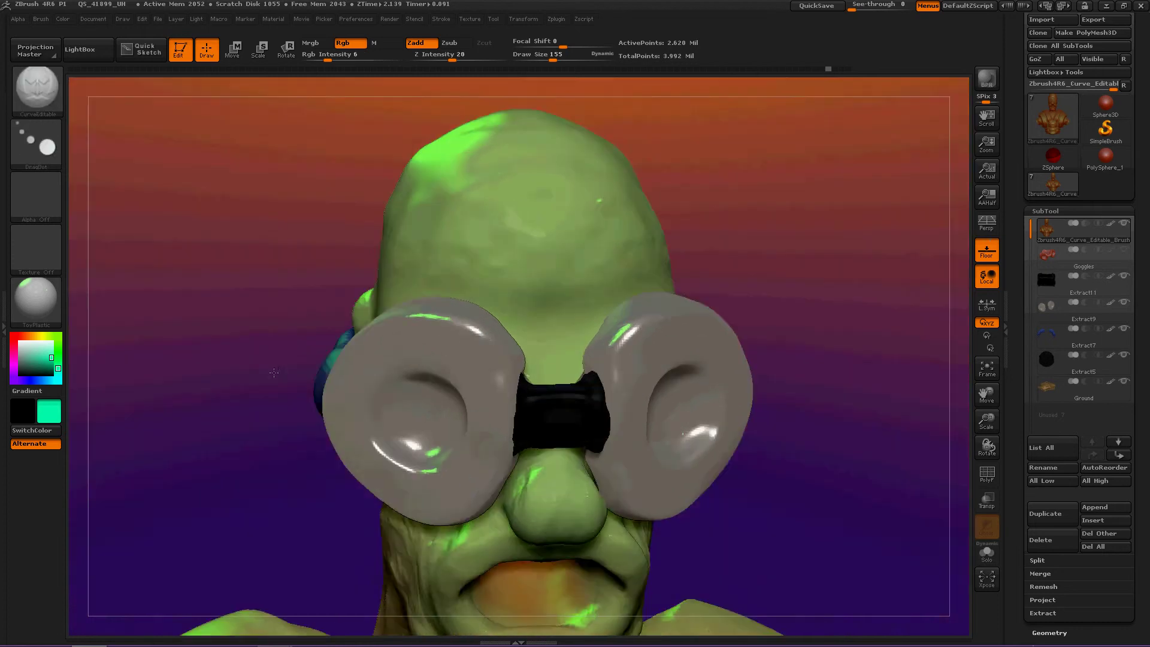
right_click_drag(261, 306, 257, 277)
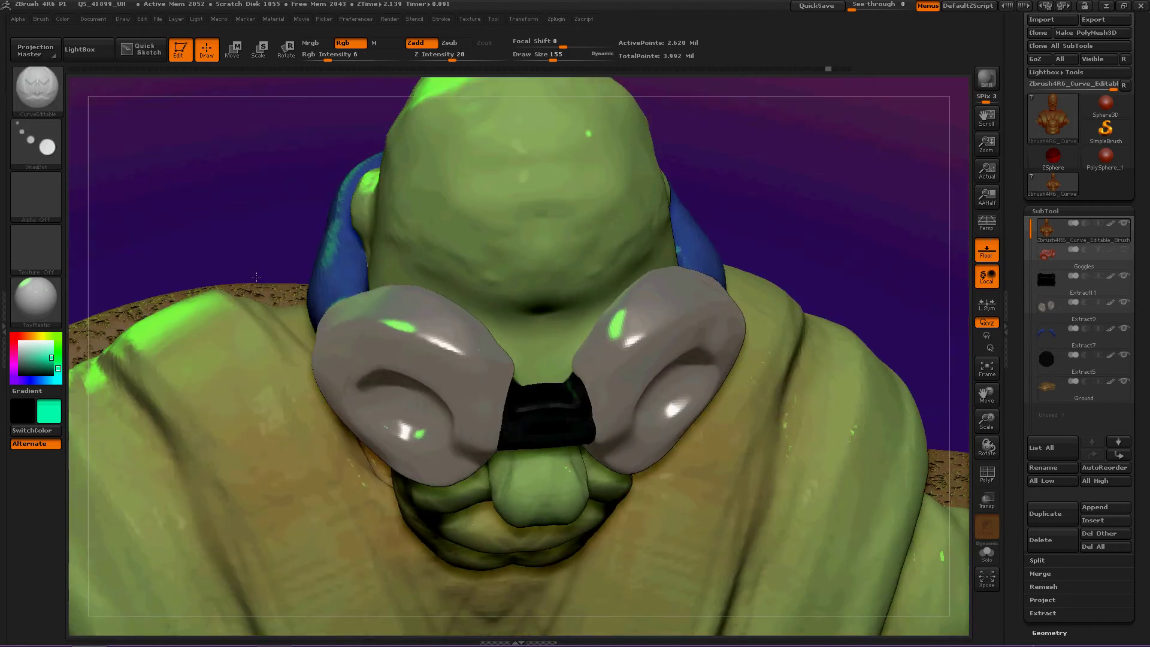
right_click_drag(246, 215, 383, 311)
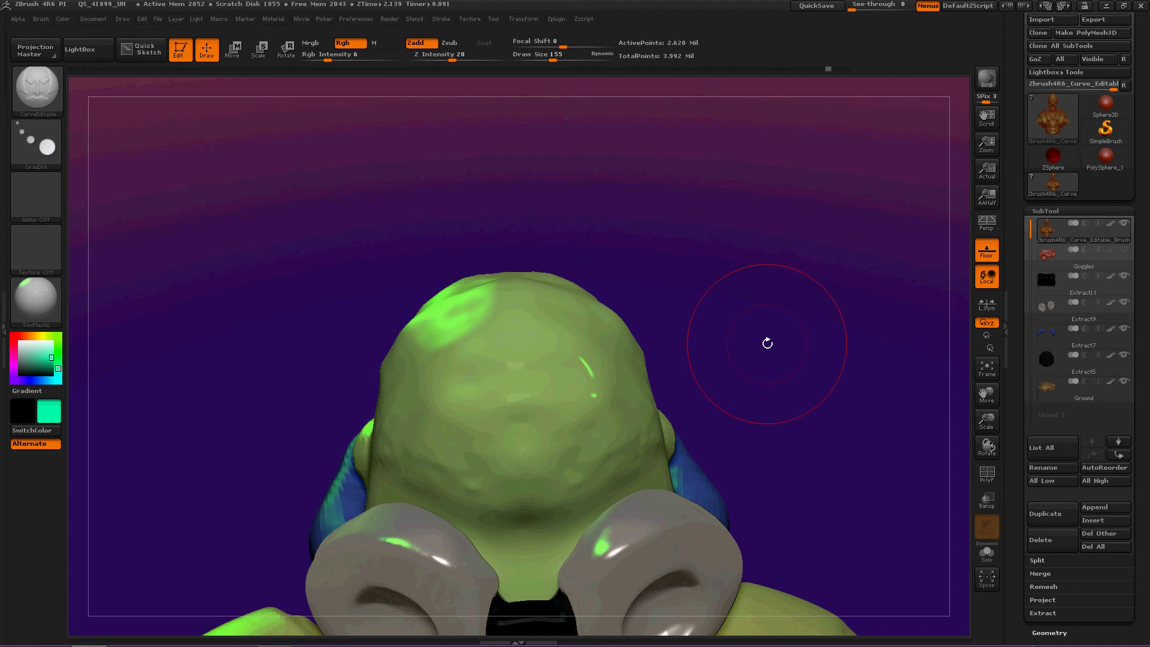
left_click_drag(768, 343, 629, 334)
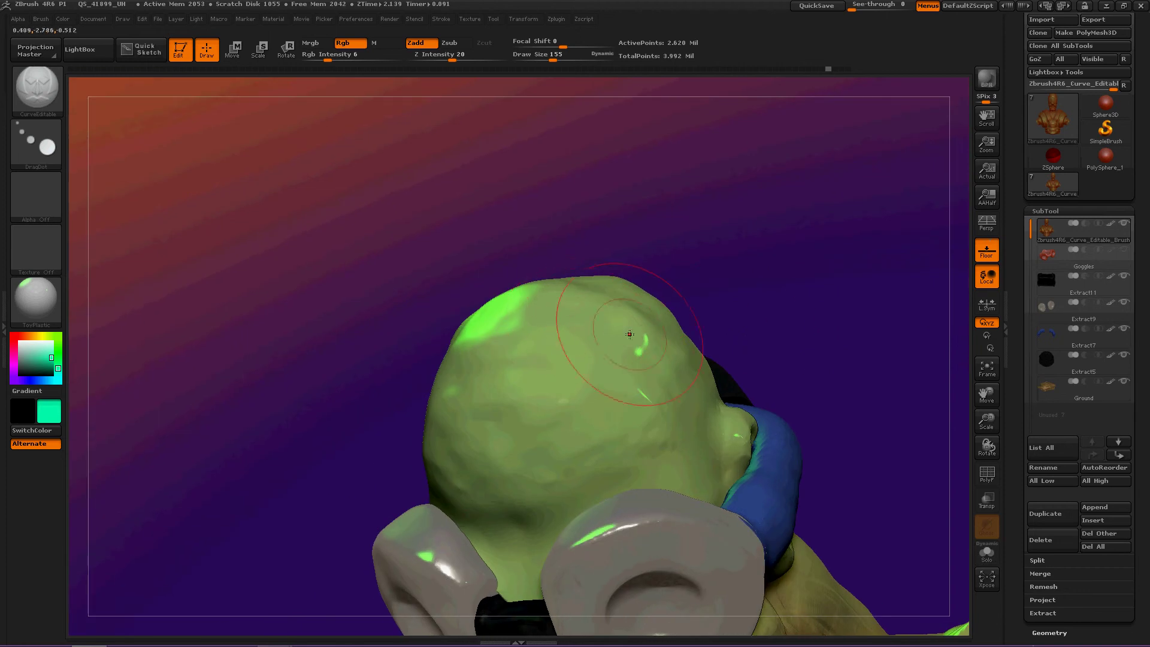
scroll(608, 309, "down", 5)
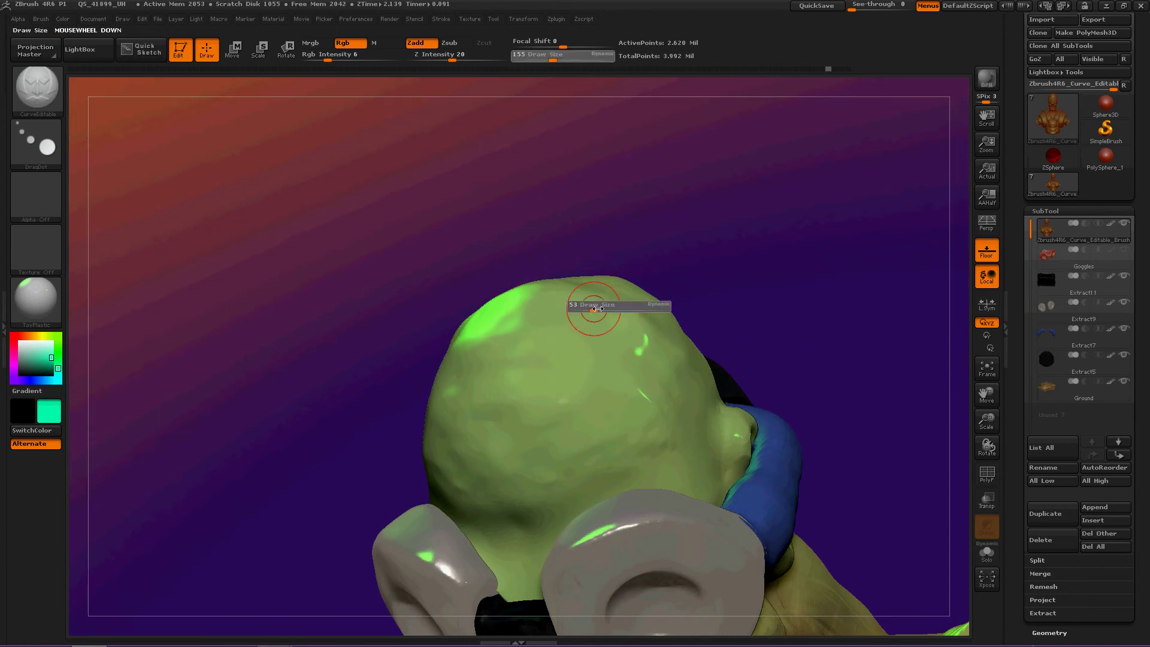
scroll(593, 309, "up", 4)
- Draw a curve up the scalp, pull its top end rightward, and apply the brush along it
mouse_move(710, 213)
left_mouse_down()
mouse_move(538, 323)
mouse_move(500, 445)
left_mouse_up()
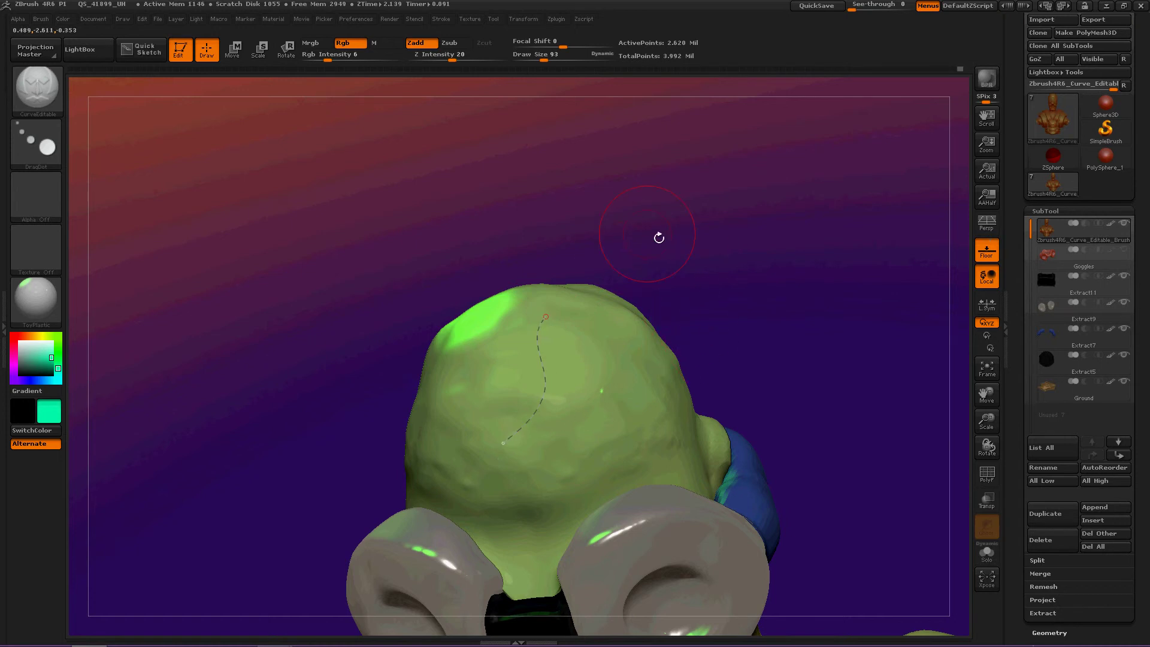
mouse_move(696, 288)
left_mouse_down()
mouse_move(680, 221)
mouse_move(701, 284)
mouse_move(683, 252)
left_mouse_up()
left_click(537, 306)
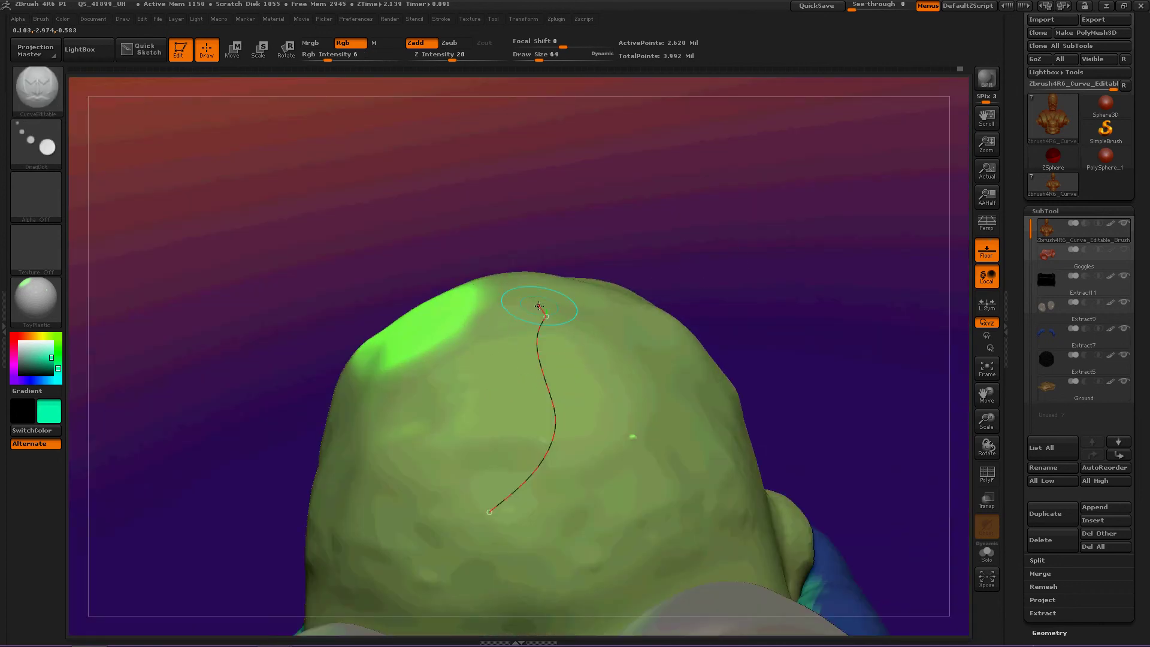
left_click_drag(543, 317, 674, 423)
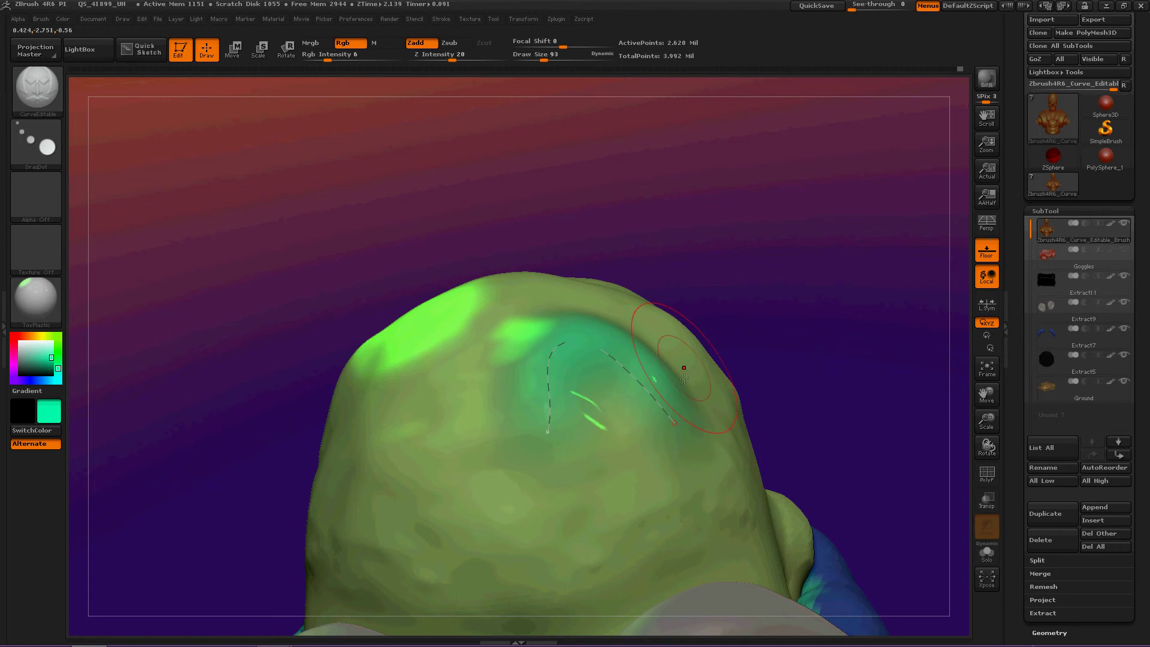
left_click(539, 362)
right_click_drag(845, 373, 809, 342)
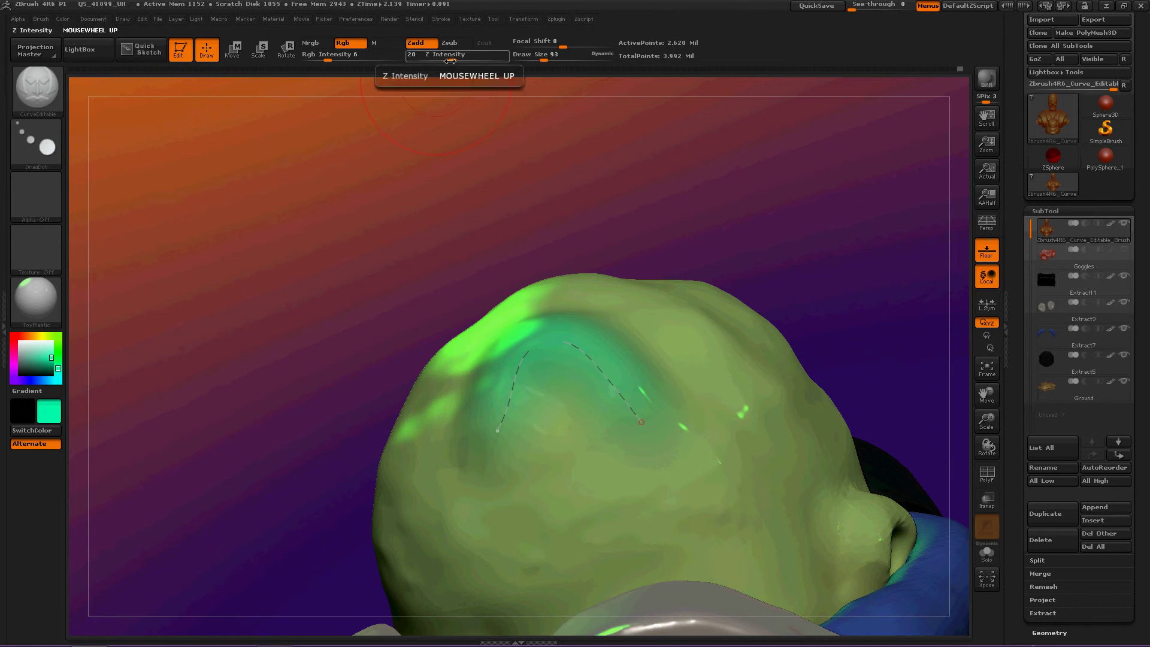
- Raise a horn along the scalp curve at Z Intensity 56, then undo it
left_click_drag(451, 61, 460, 57)
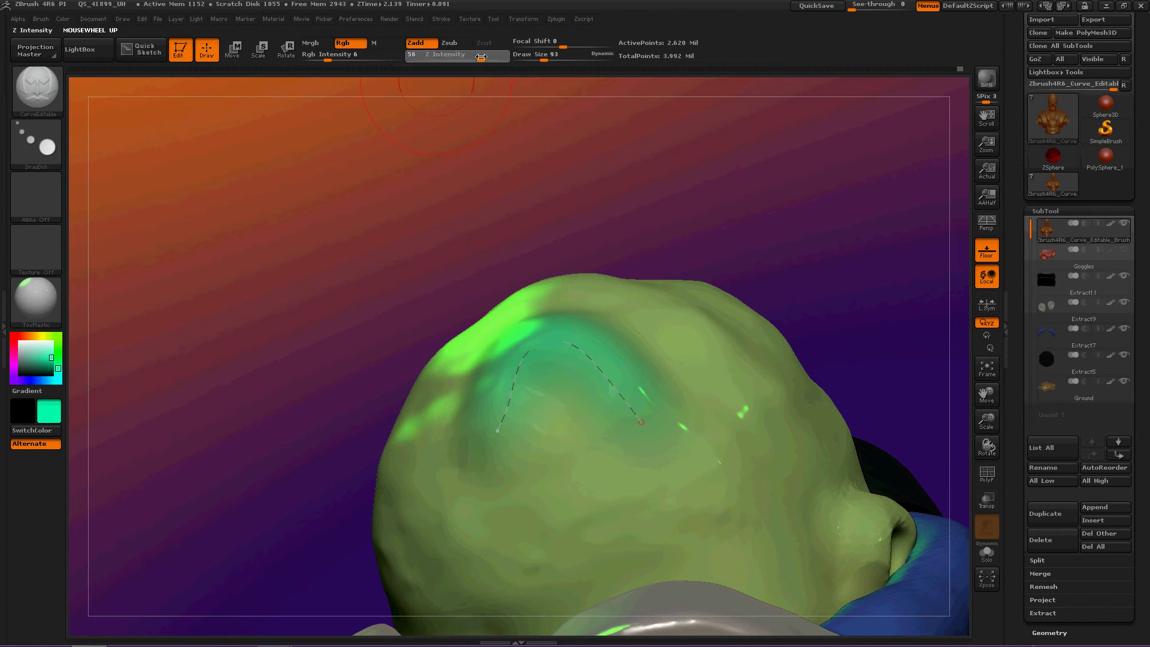
key("bracketleft")
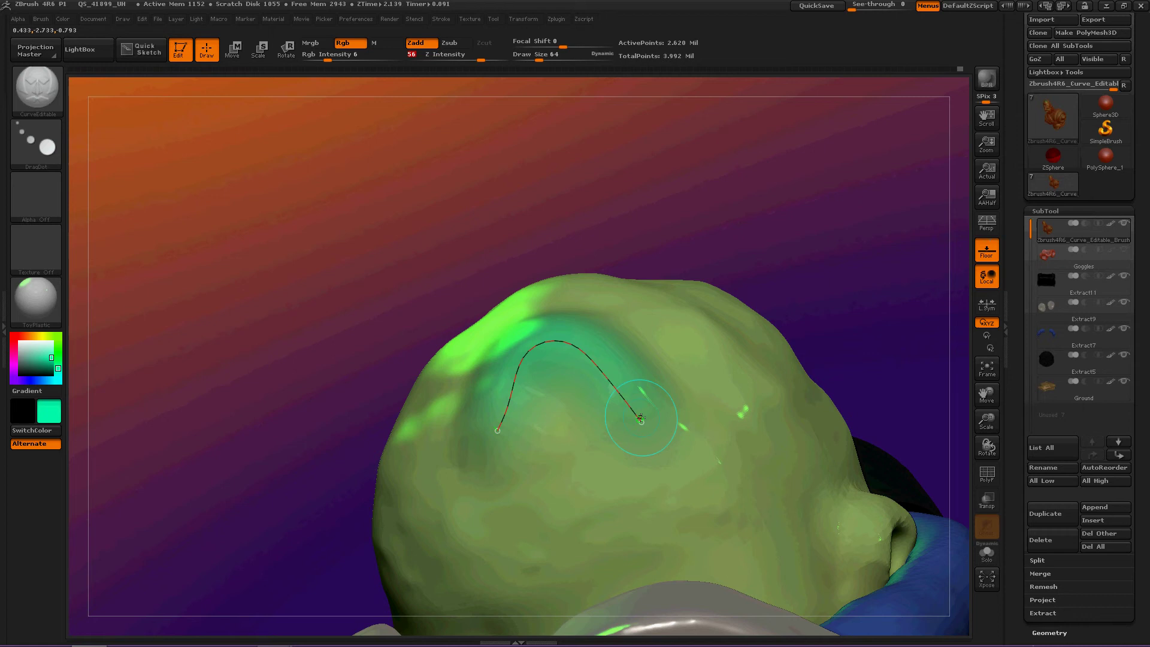
left_click(640, 416)
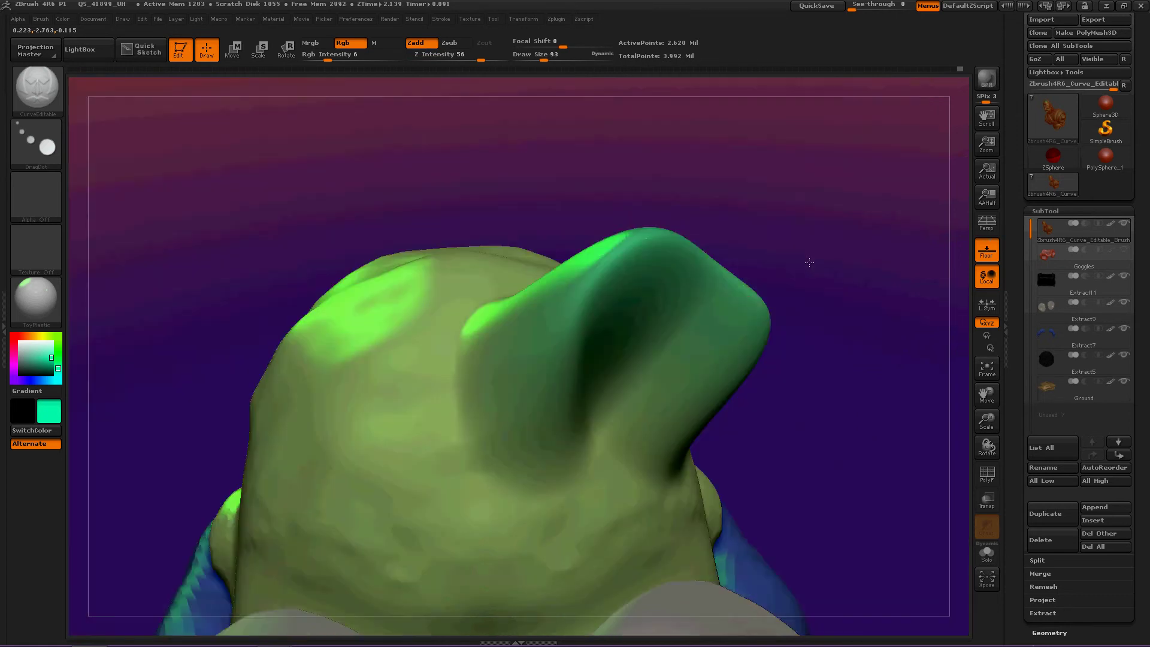
left_click_drag(780, 230, 834, 260)
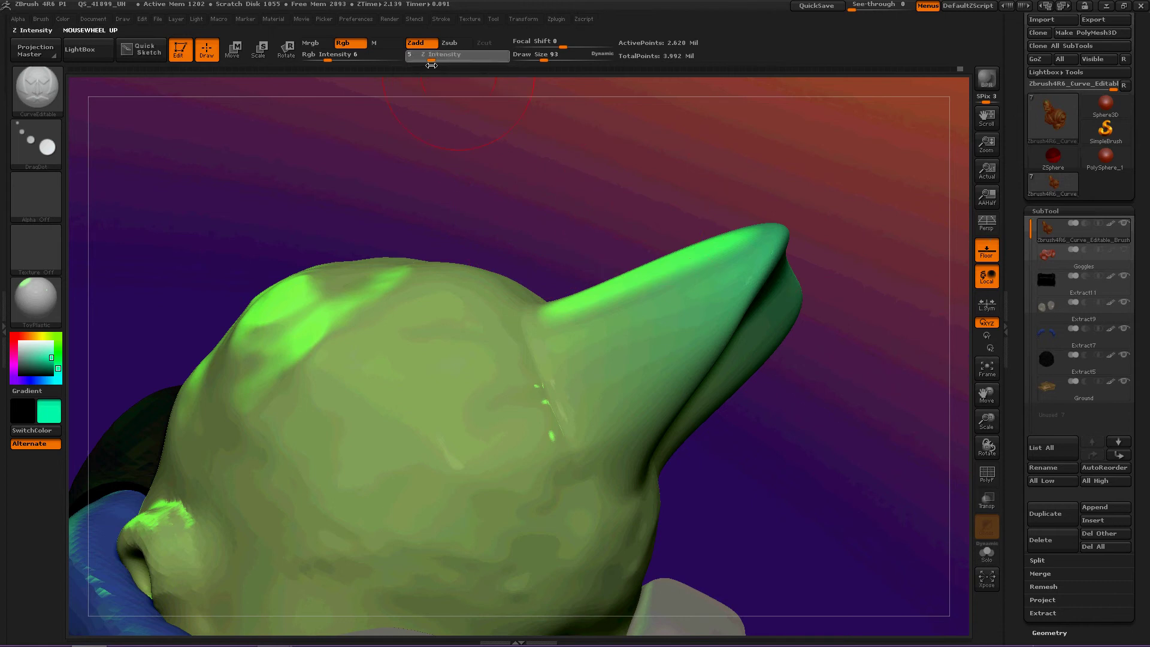
scroll(435, 62, "up", 1)
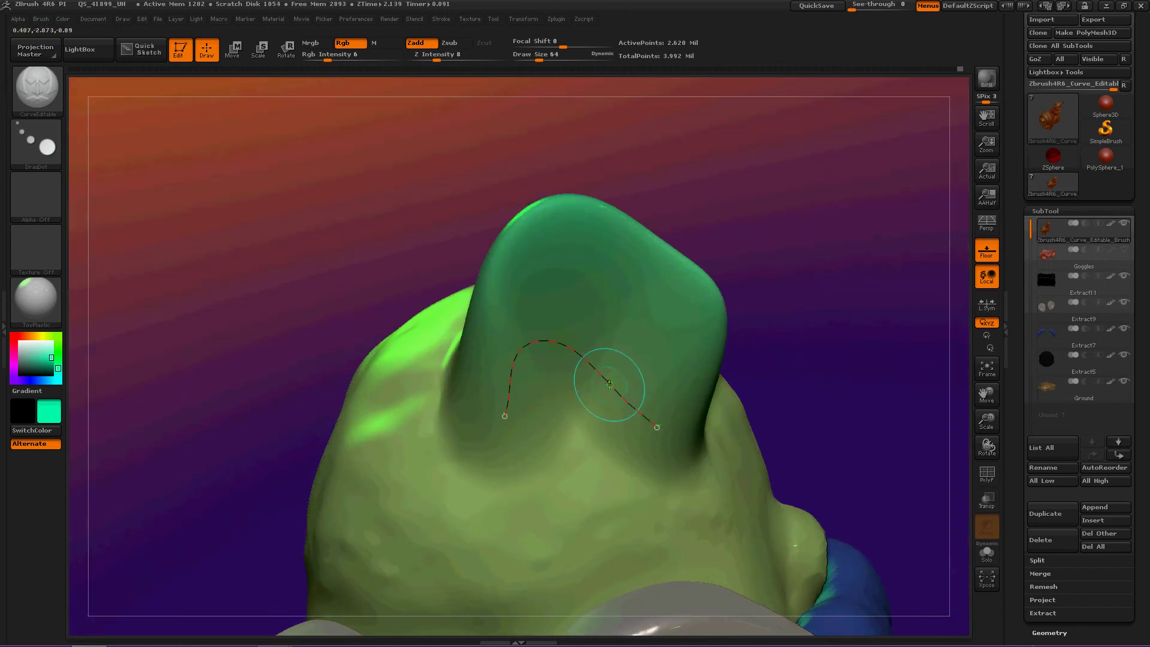
key("ctrl+z")
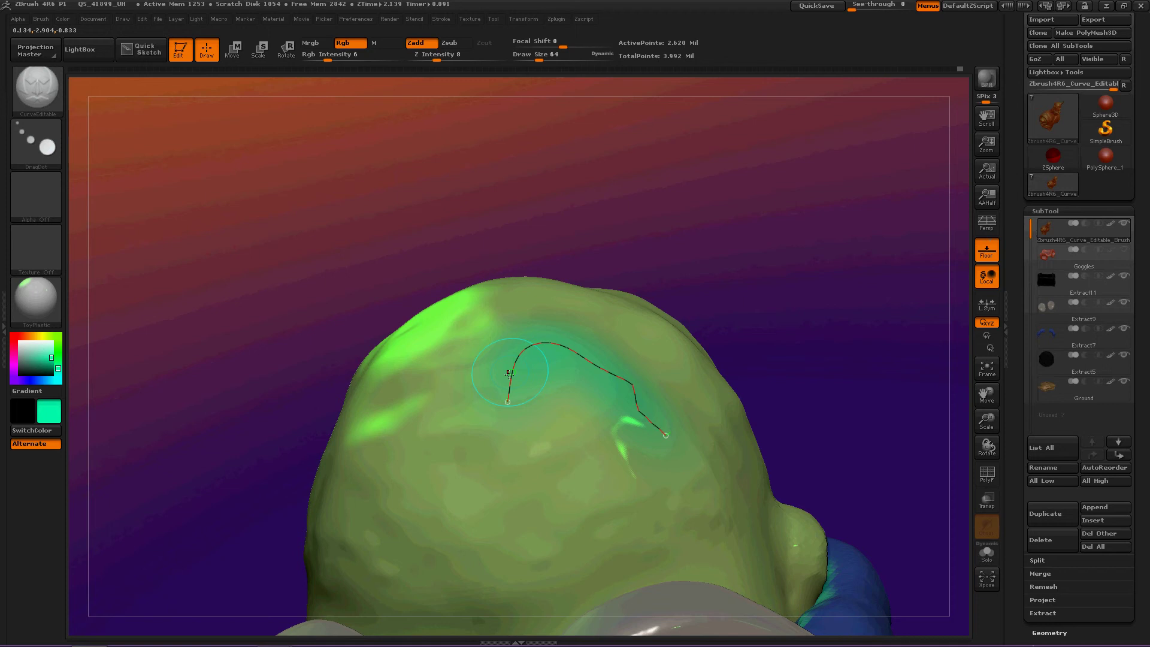
- Undo recent edits, then draw a new curve across the scalp and apply the brush
right_click_drag(508, 406, 378, 332)
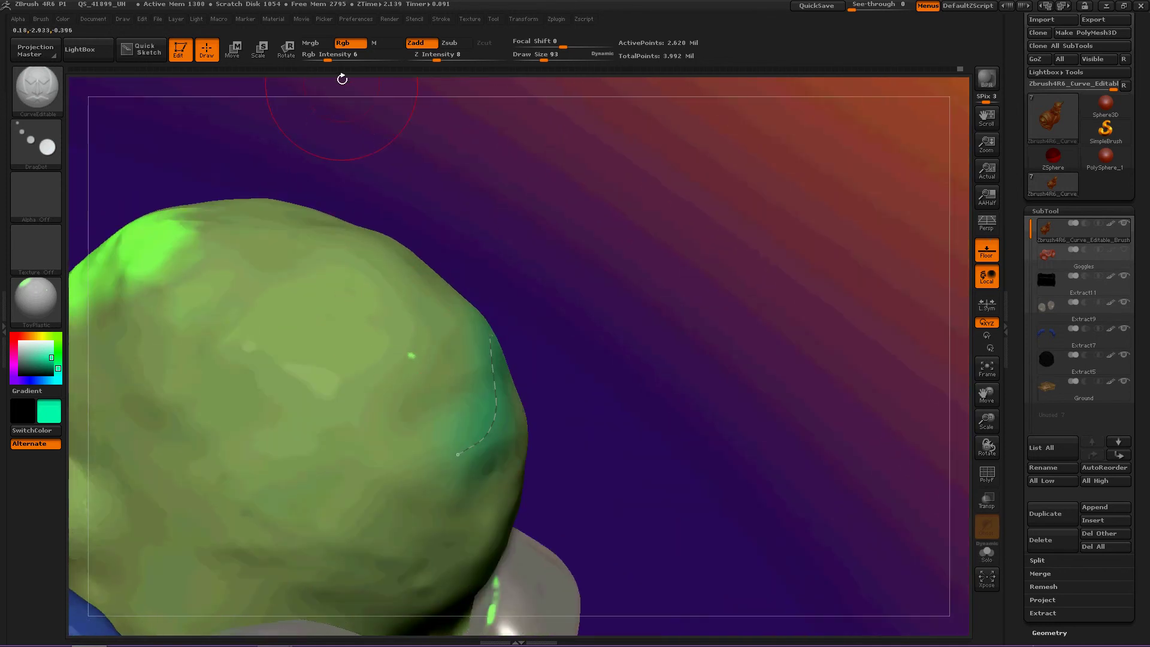
key("ctrl+z")
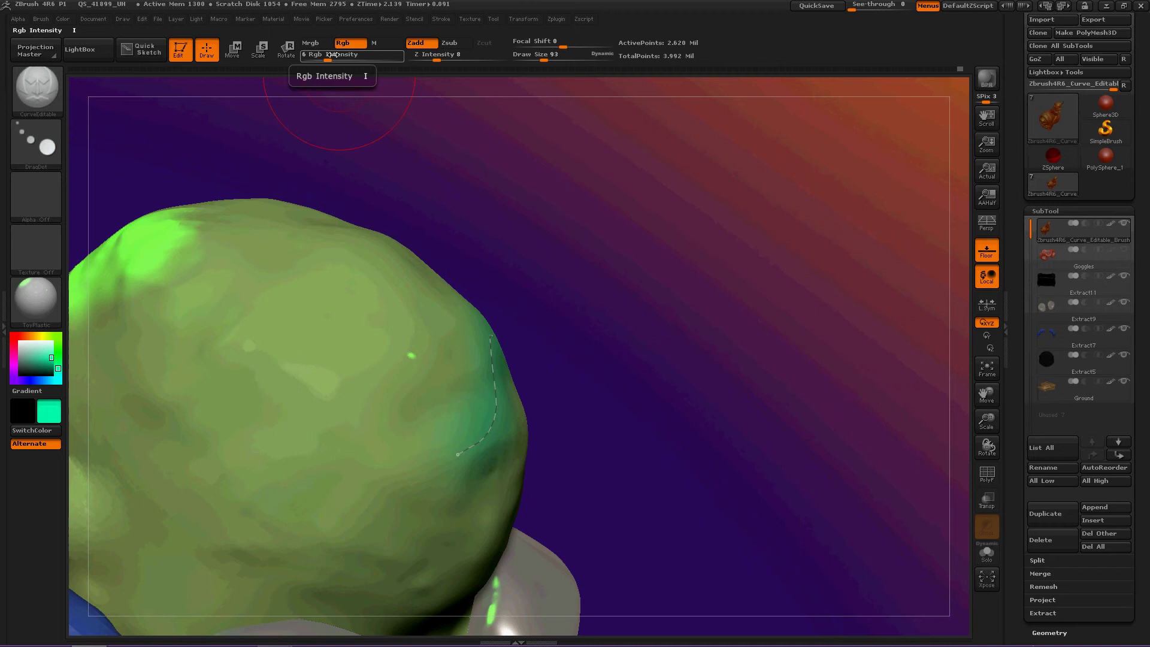
key("ctrl+z")
key("ctrl+z")
key("ctrl+z")
left_click_drag(336, 64, 366, 66)
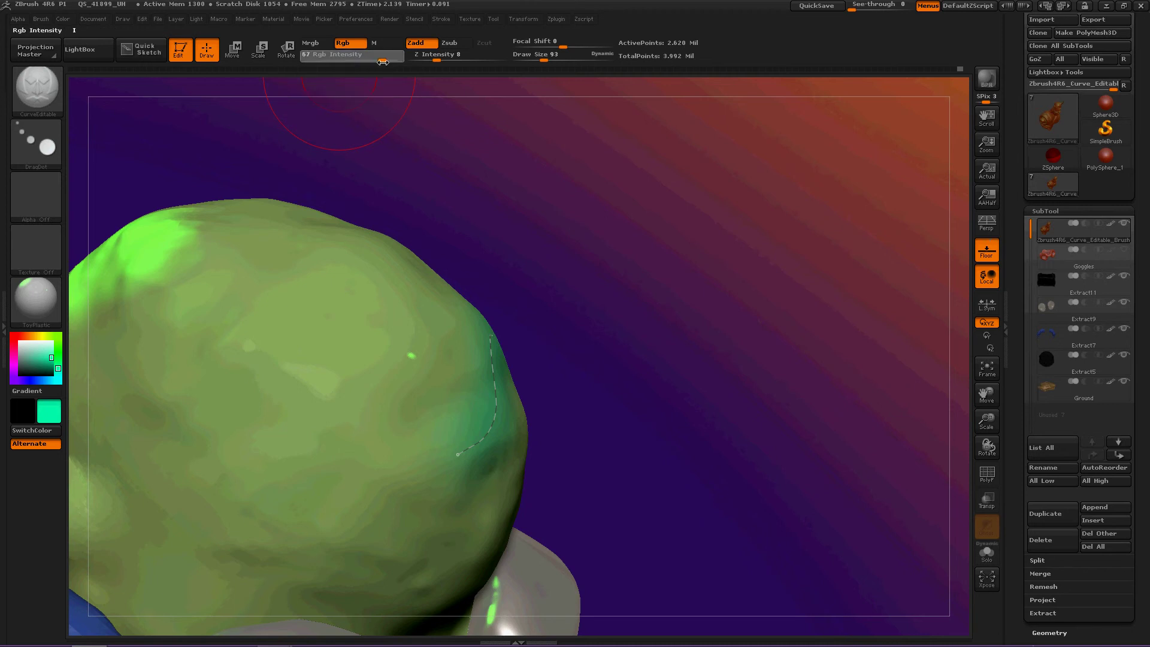
right_click_drag(582, 249, 557, 270)
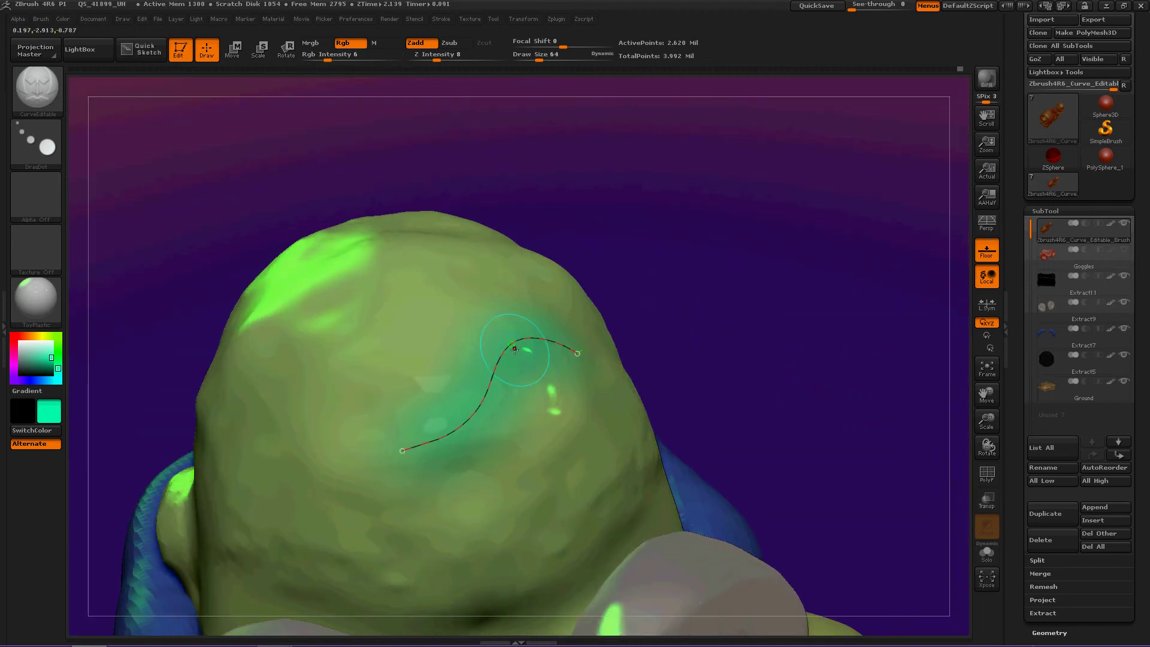
left_click_drag(402, 449, 582, 344)
left_click(539, 377)
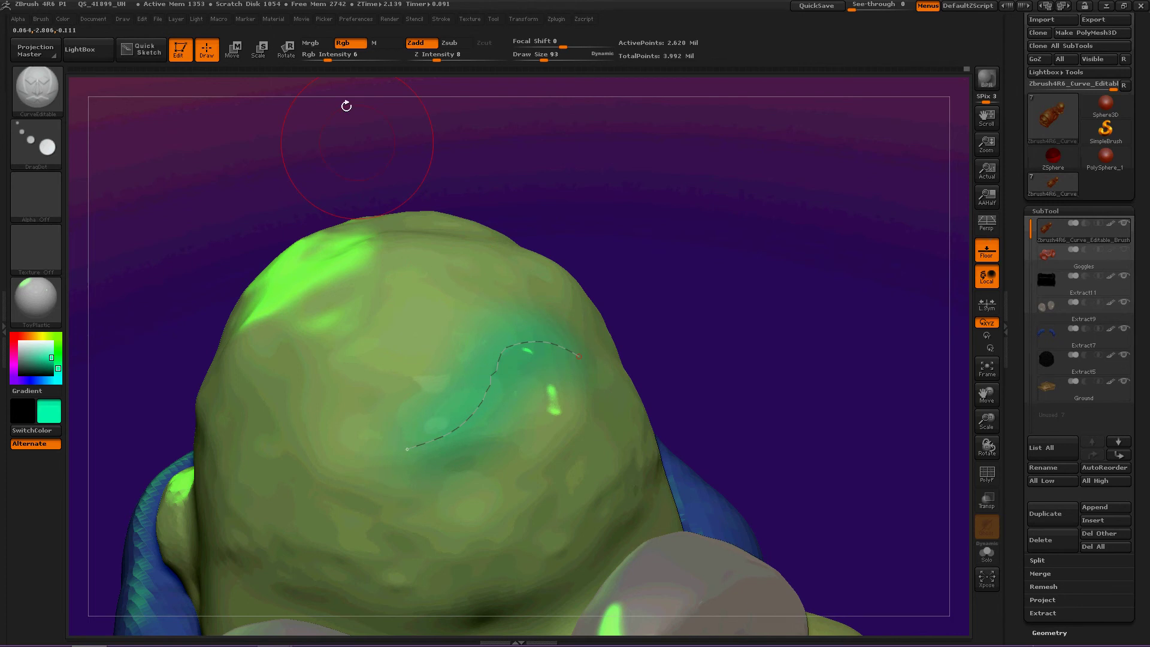
- Paint teal along the curve at intensity 77 and raise a ridge along it
left_click_drag(329, 54, 386, 54)
left_click(435, 438)
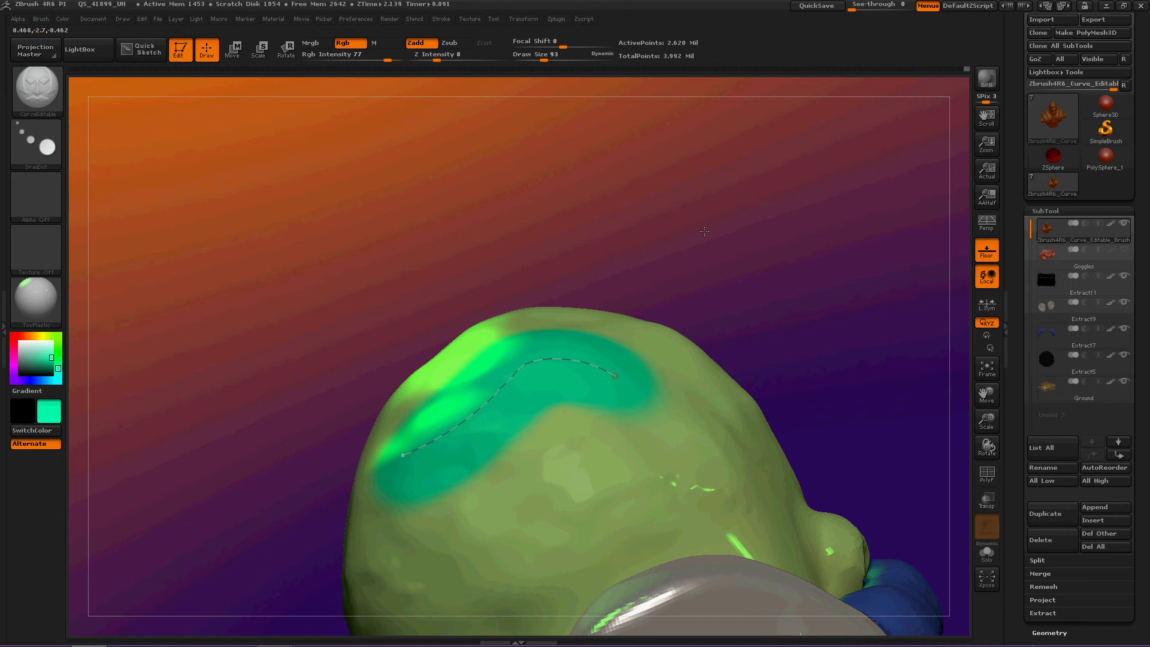
mouse_move(687, 292)
left_mouse_down()
mouse_move(734, 297)
mouse_move(683, 270)
left_mouse_up()
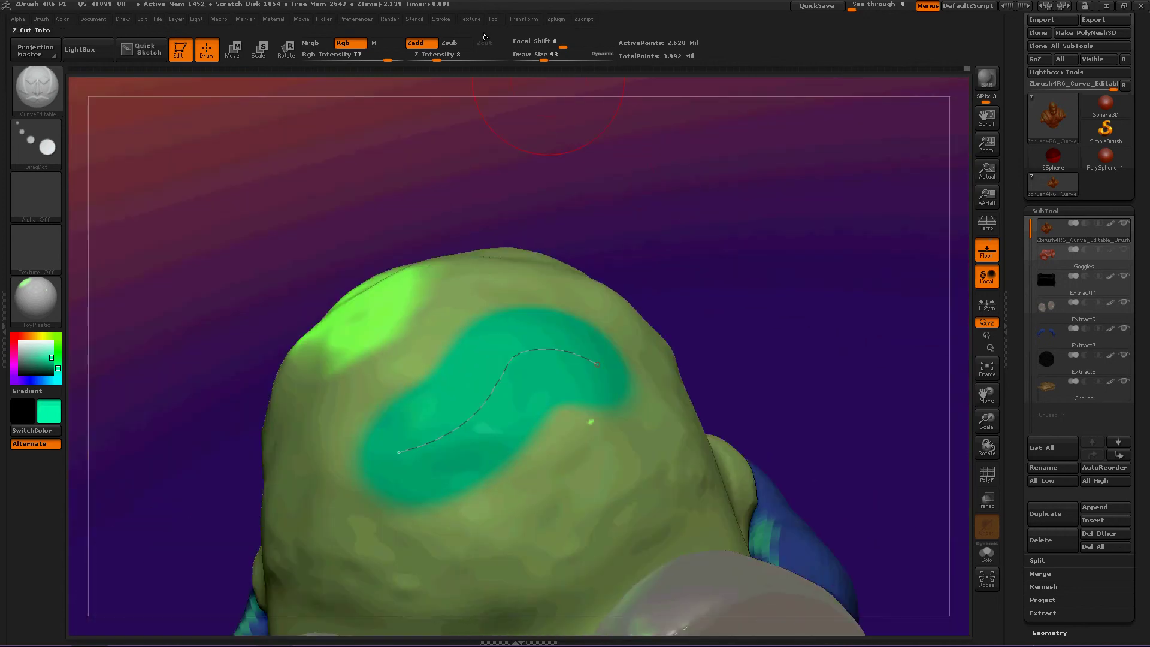
scroll(441, 56, "up", 4)
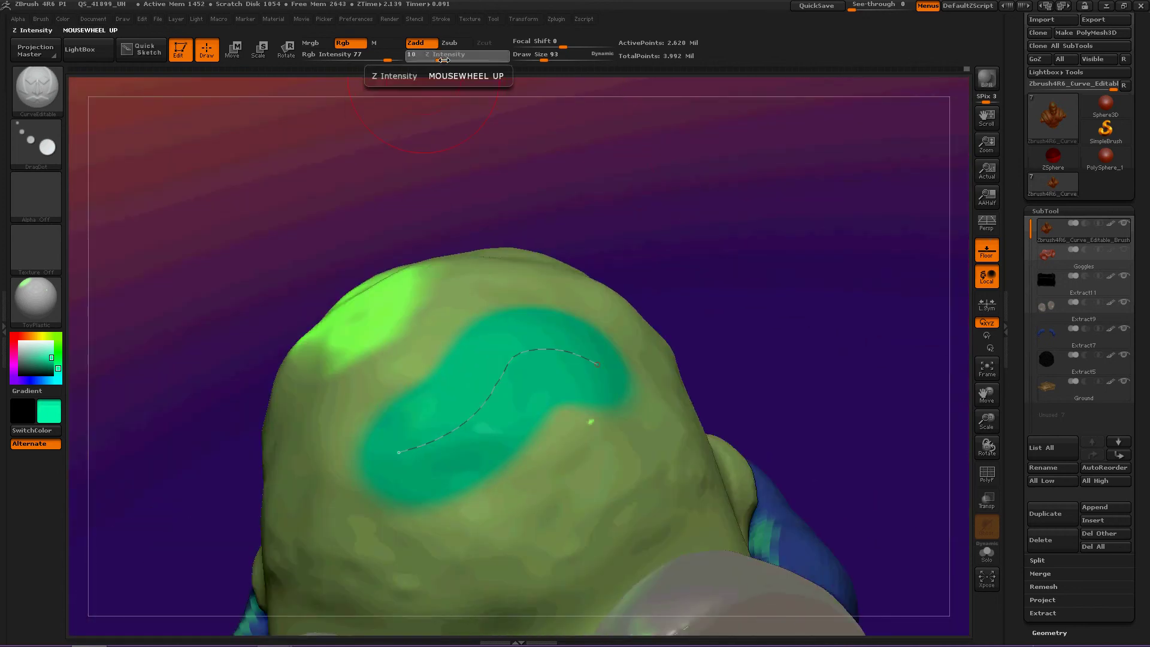
left_click(503, 396)
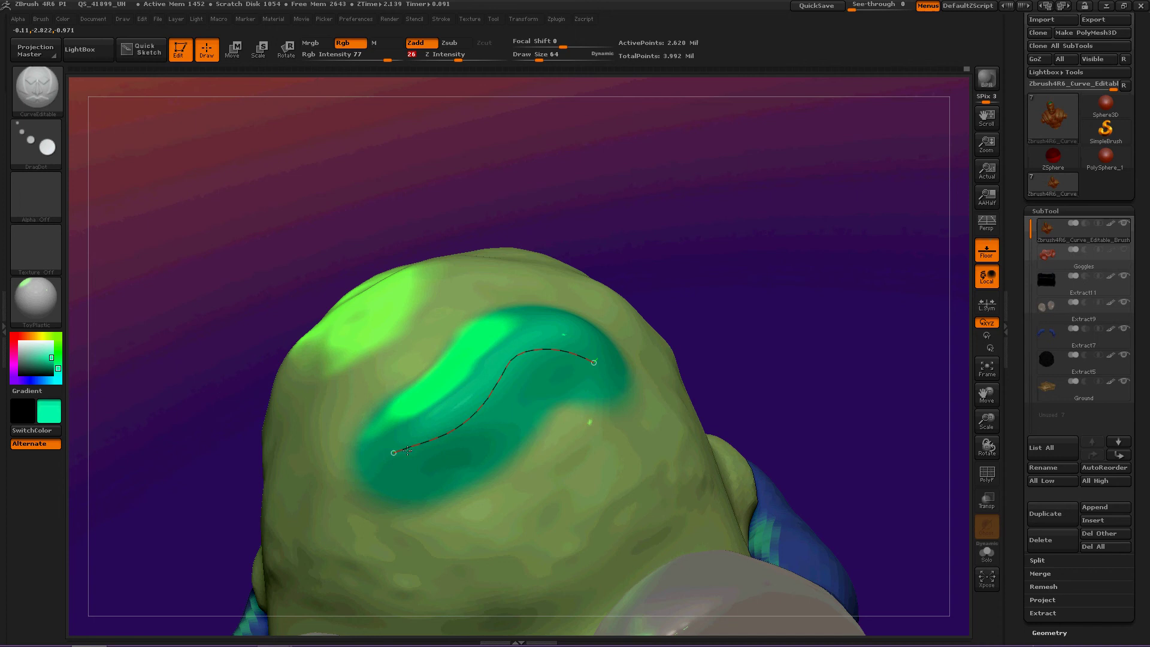
left_click_drag(402, 147, 503, 306)
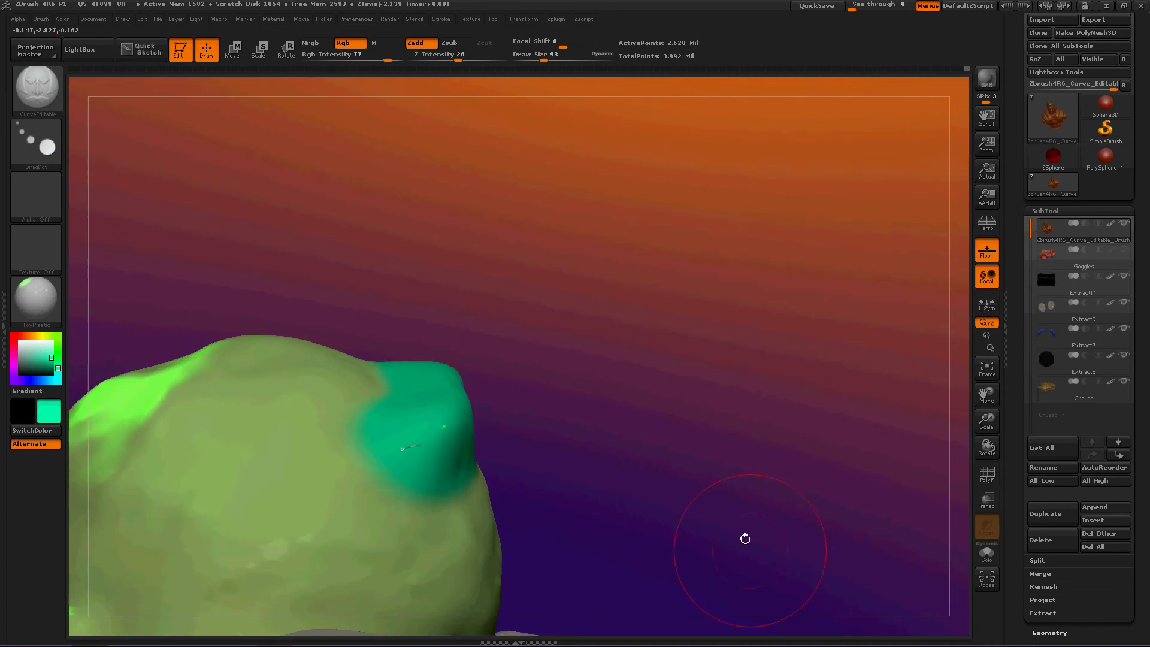
mouse_move(746, 535)
left_mouse_down()
mouse_move(774, 399)
mouse_move(539, 270)
left_mouse_up()
- Turn toward the scalp and draw a guide curve across the teal area
left_click_drag(656, 362, 847, 353)
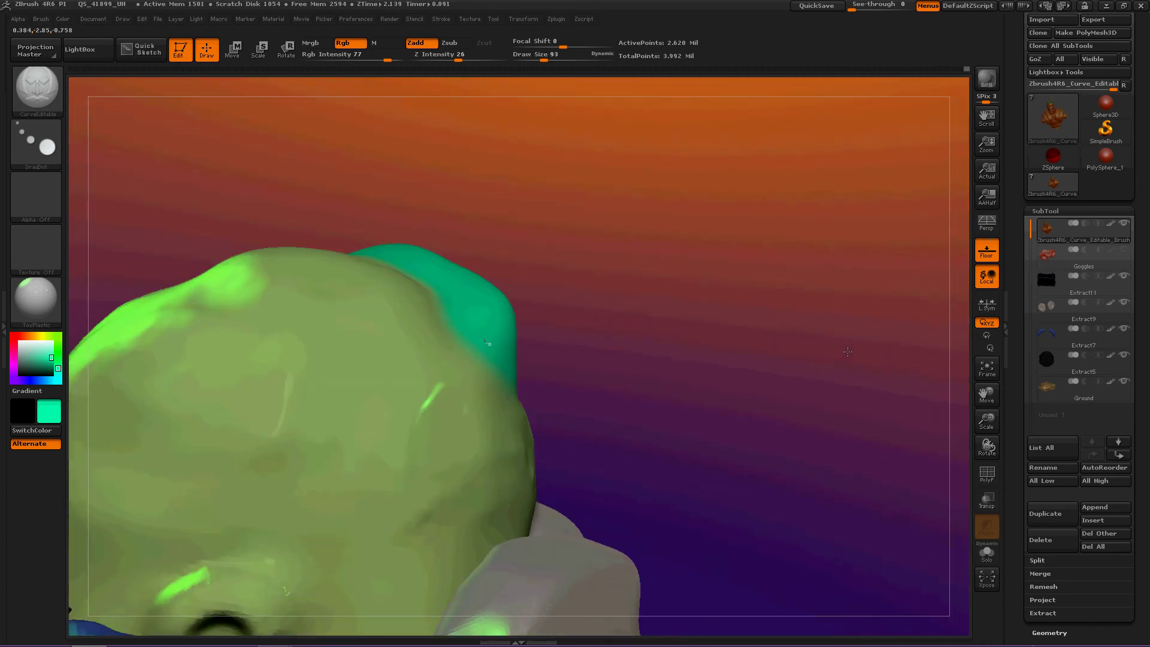
left_click_drag(730, 389, 539, 314)
left_click_drag(466, 347, 524, 324)
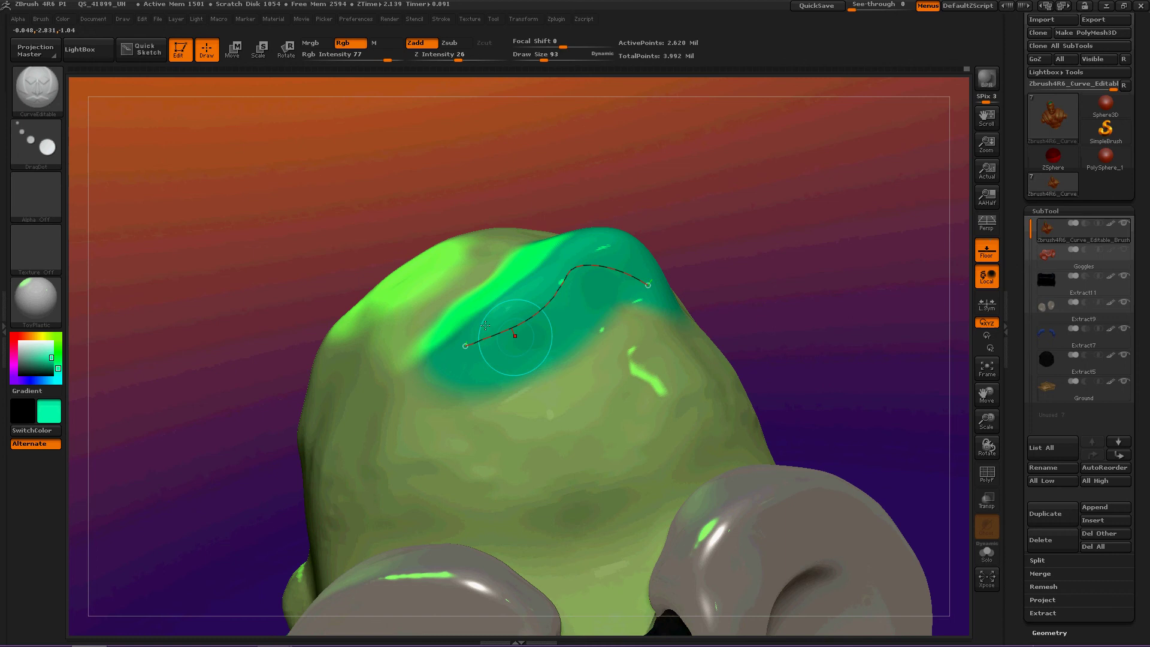
left_click_drag(233, 254, 270, 305)
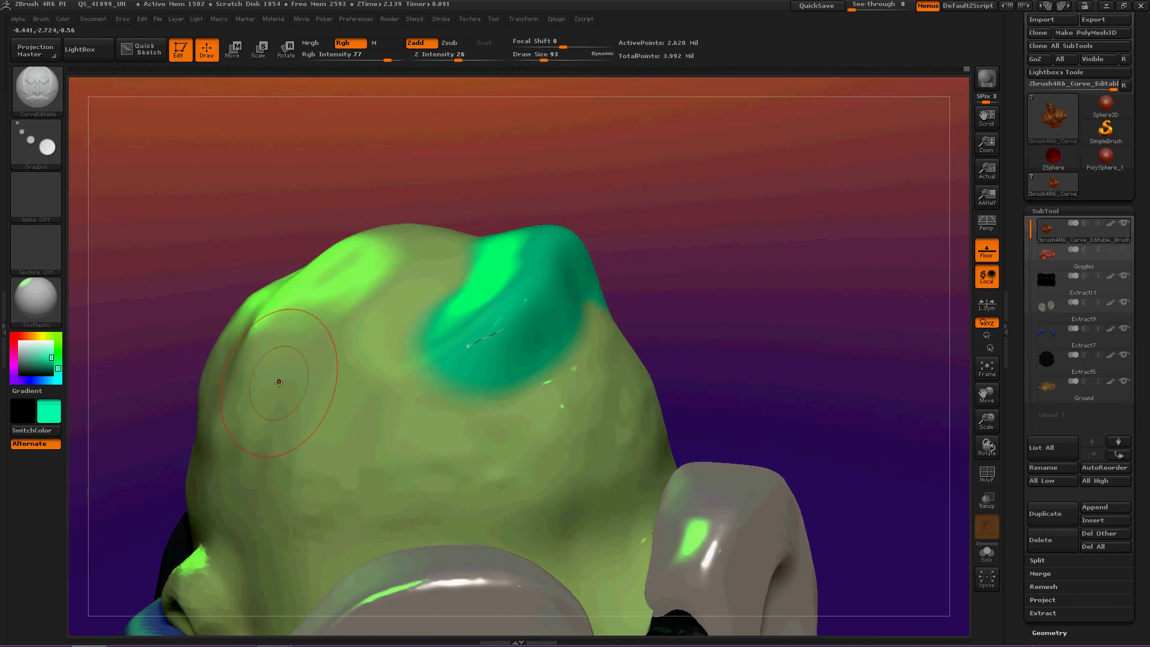
- Raise a ridge along a new left-scalp curve and repaint it bright green
left_click_drag(300, 369, 448, 469)
left_click(335, 451)
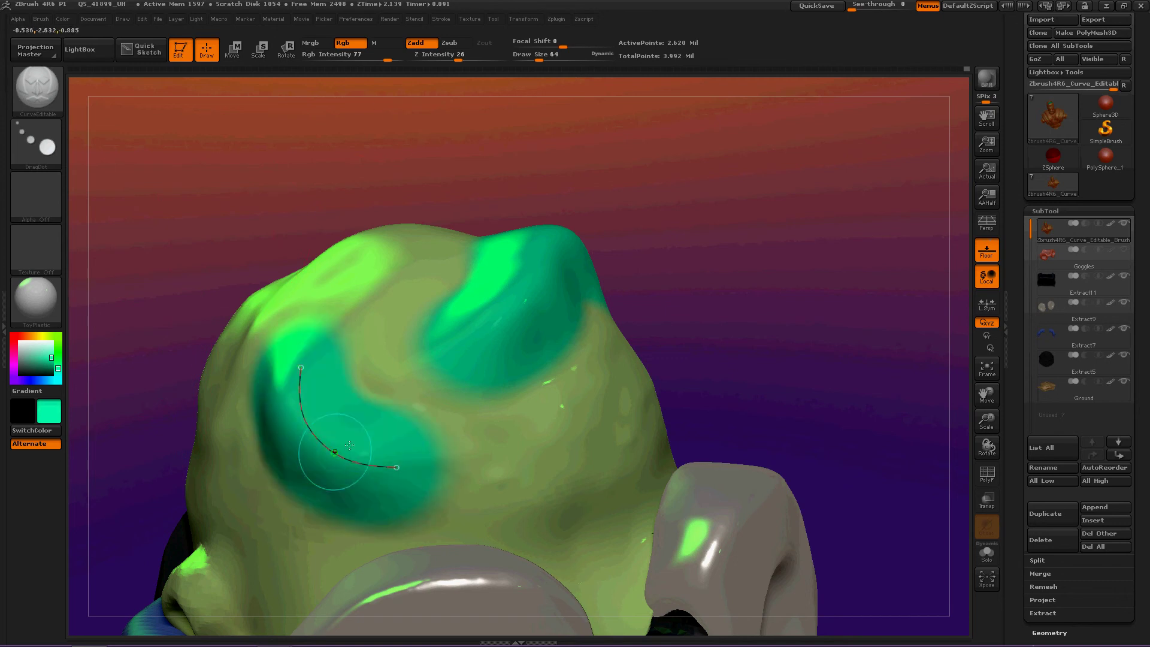
left_click(59, 347)
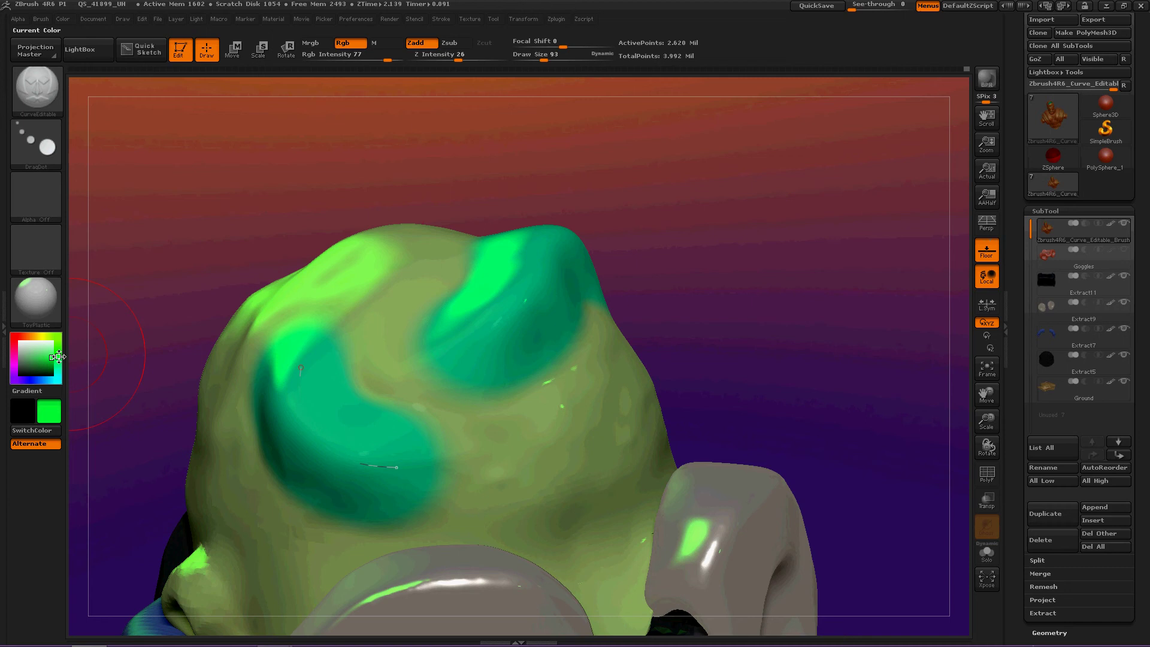
left_click(367, 463)
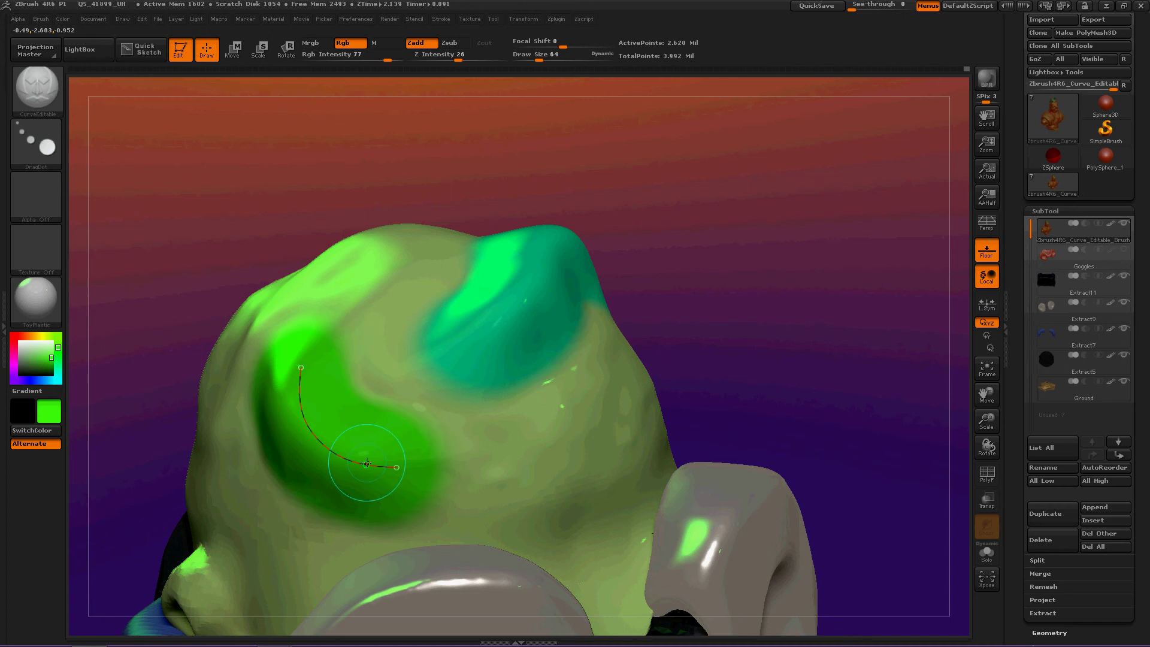
left_click_drag(781, 437, 629, 405)
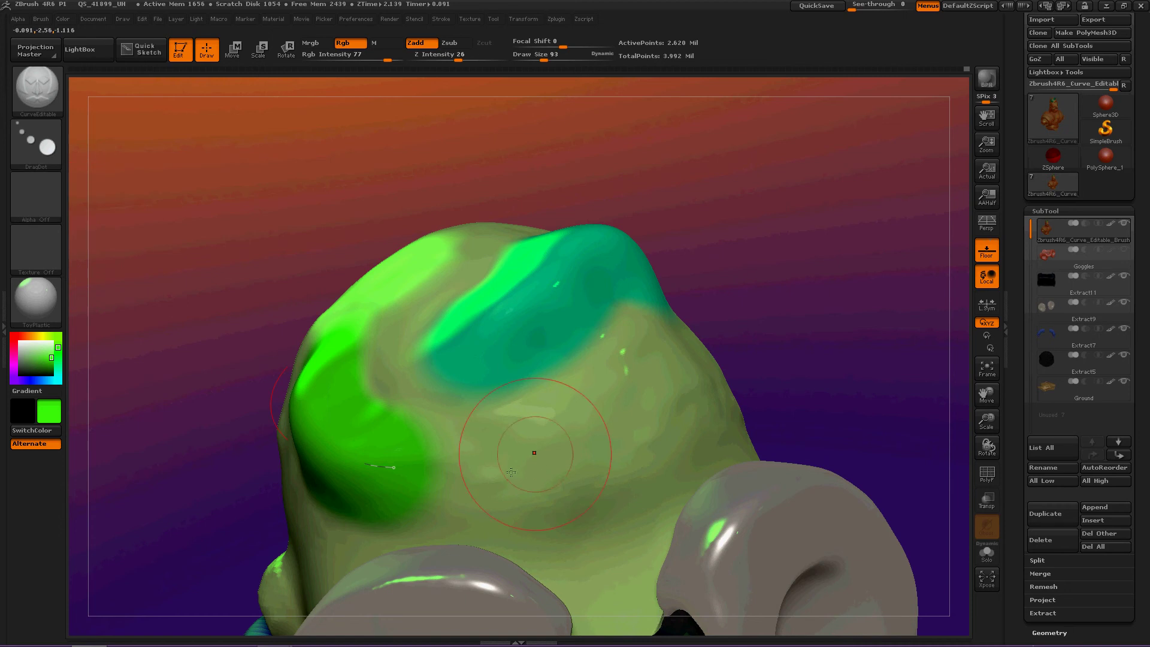
- Raise a ridge along a new lower-scalp curve, then open the alpha list
left_click_drag(732, 411, 714, 313)
left_click_drag(829, 324, 704, 418)
left_click(679, 424)
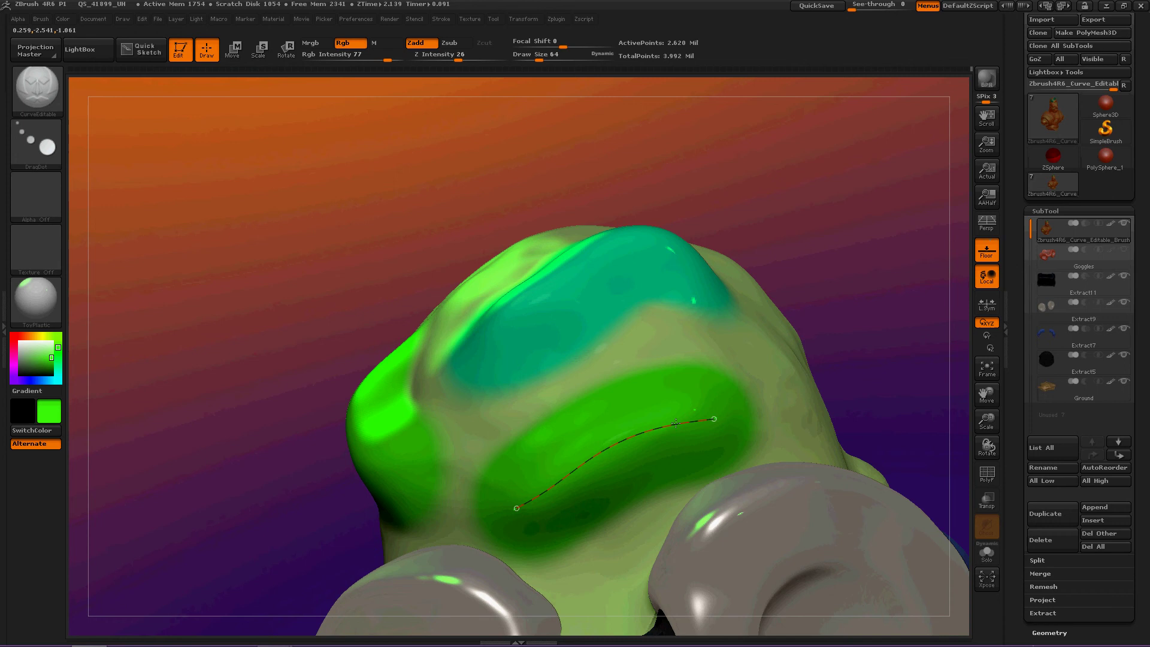
left_click(40, 198)
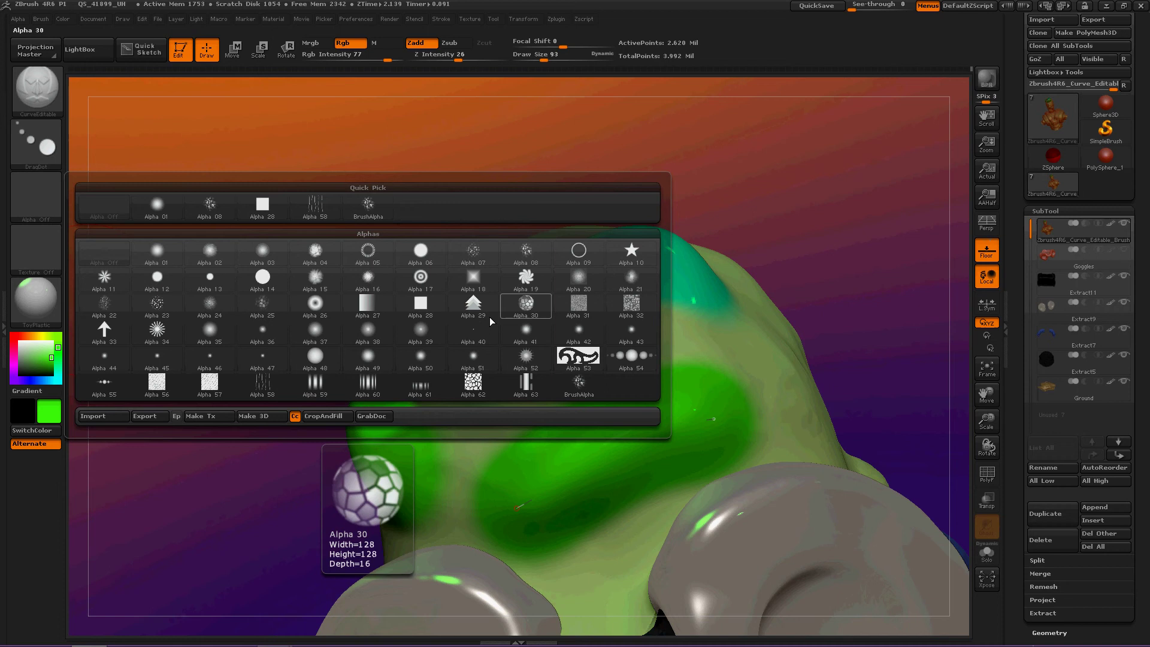
mouse_move(473, 306)
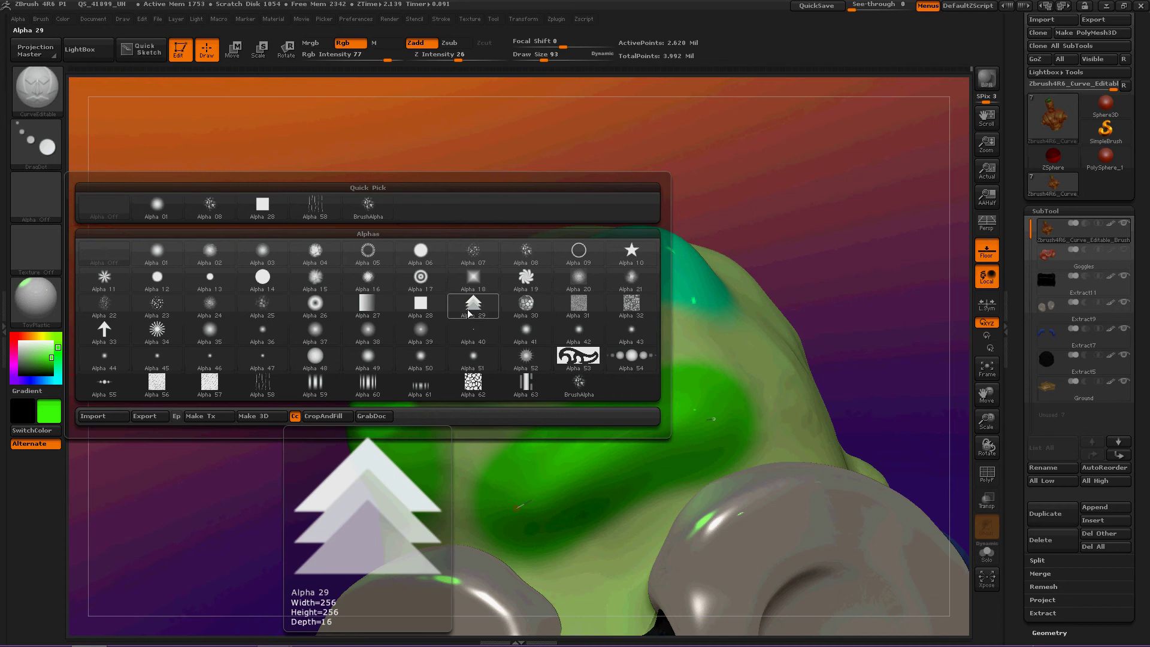
- Restroke the lower ridge with stacked-arrows Alpha 29 and a smaller brush, then reopen the alphas
left_click(476, 305)
key("bracketleft")
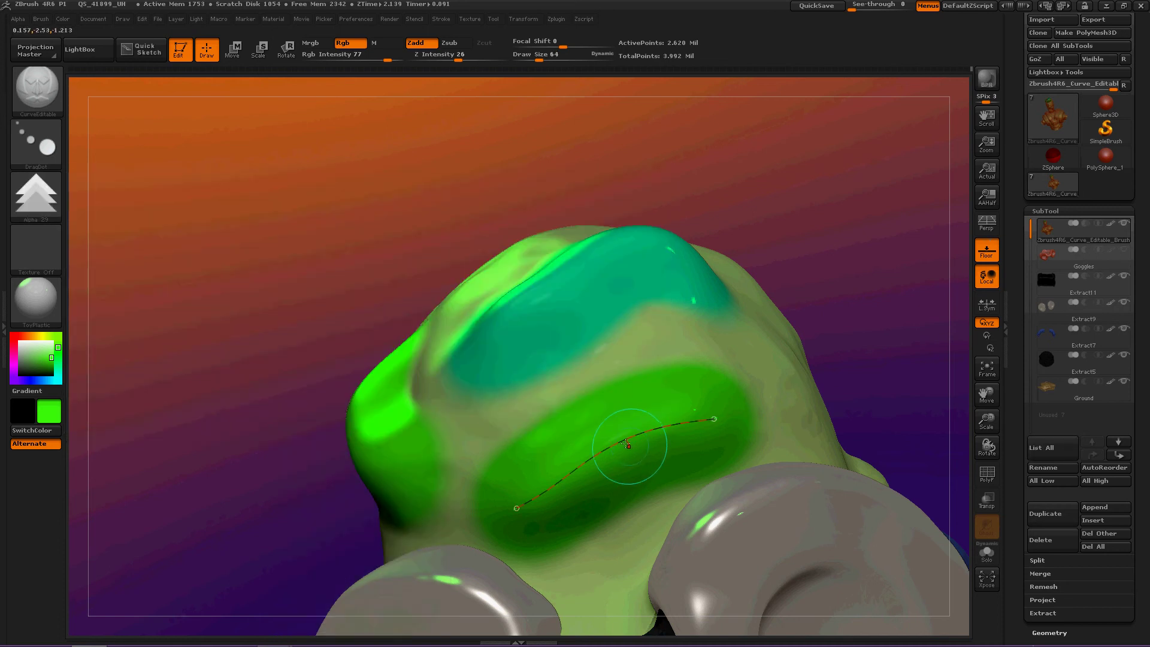
left_click(603, 455)
left_click_drag(604, 455, 593, 467)
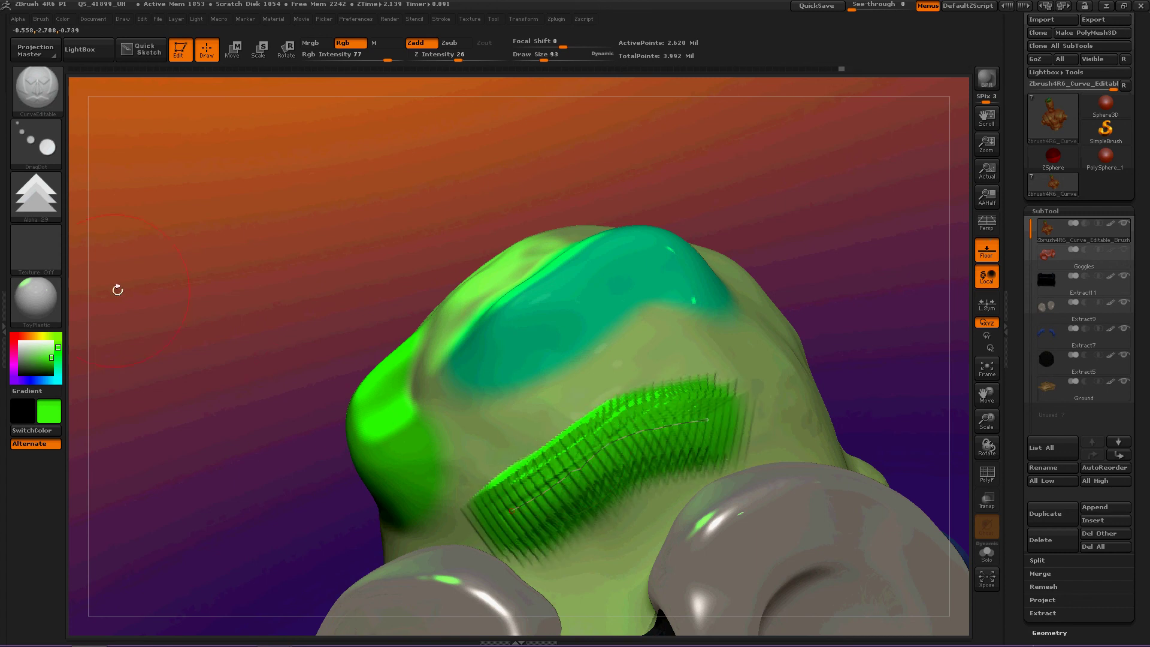
left_click(47, 211)
left_click(40, 195)
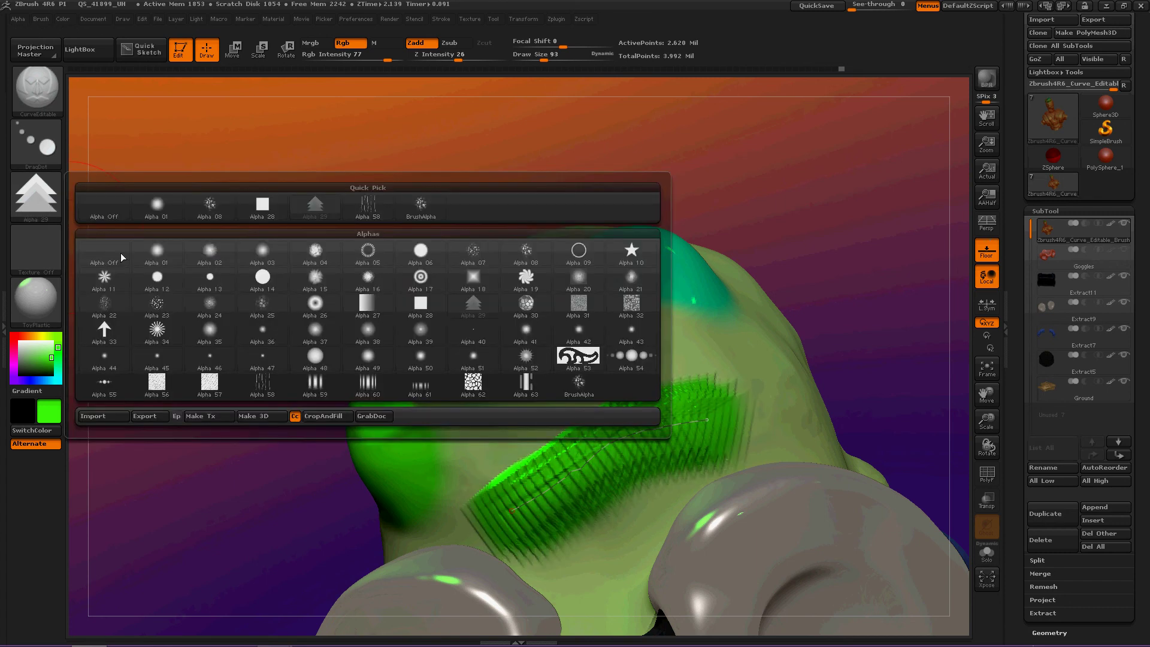
- Retexture the lower ridge with dotted Alpha 23, then select soft round Alpha 02
left_click(157, 305)
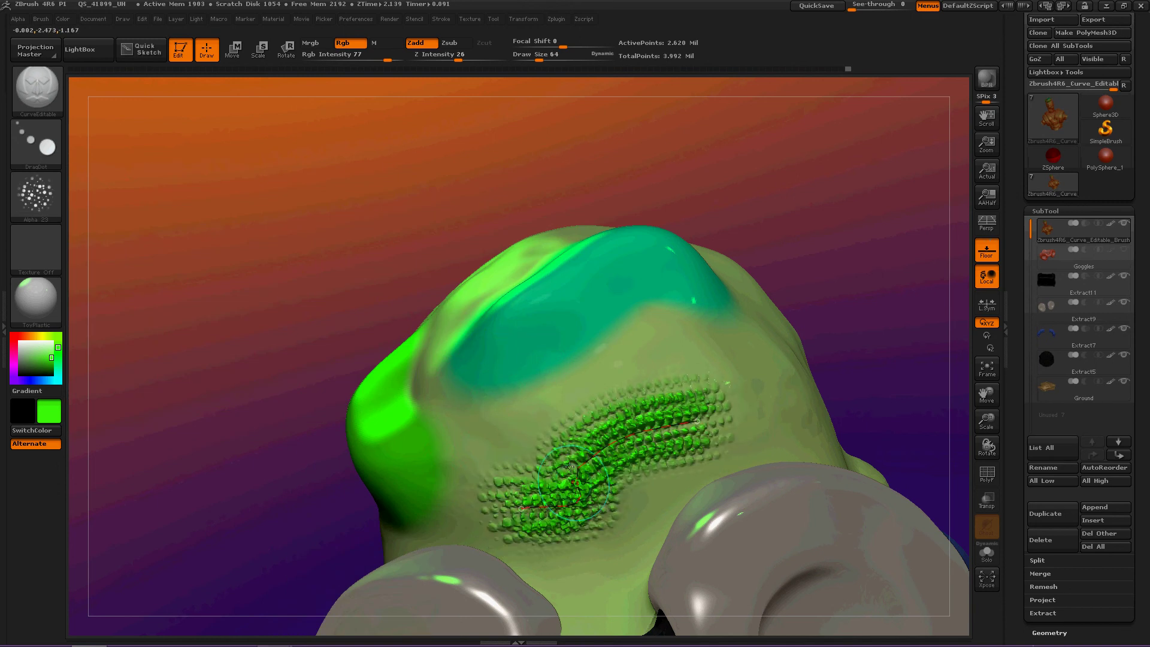
left_click(37, 193)
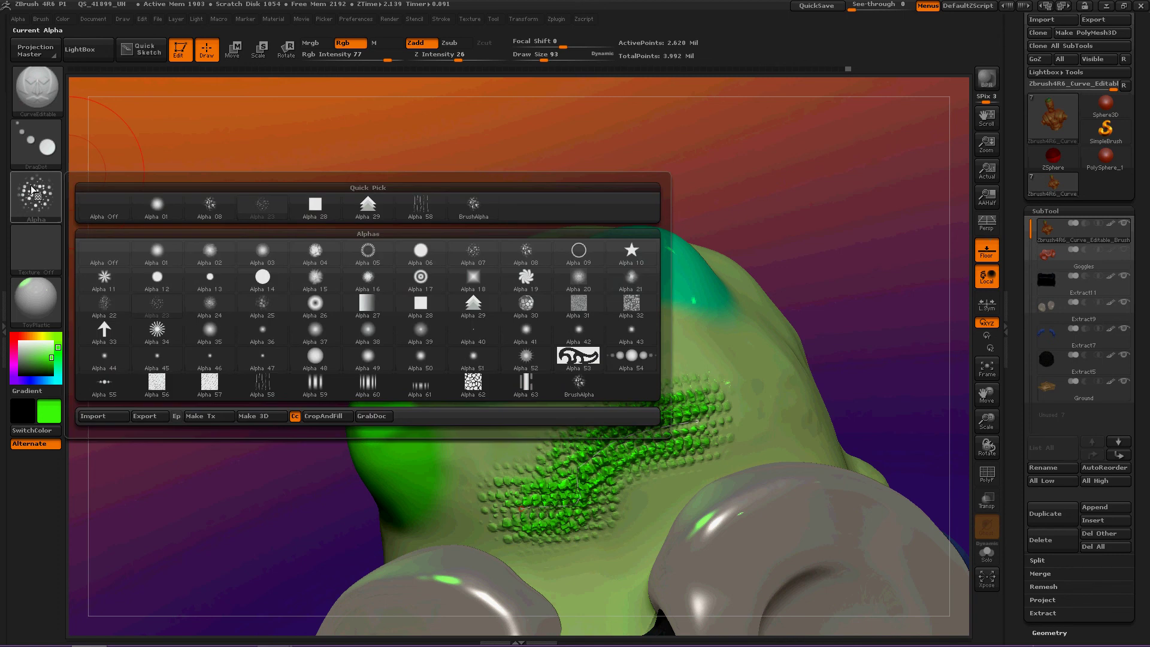
left_click(39, 196)
left_click(42, 202)
left_click(41, 202)
left_click(41, 221)
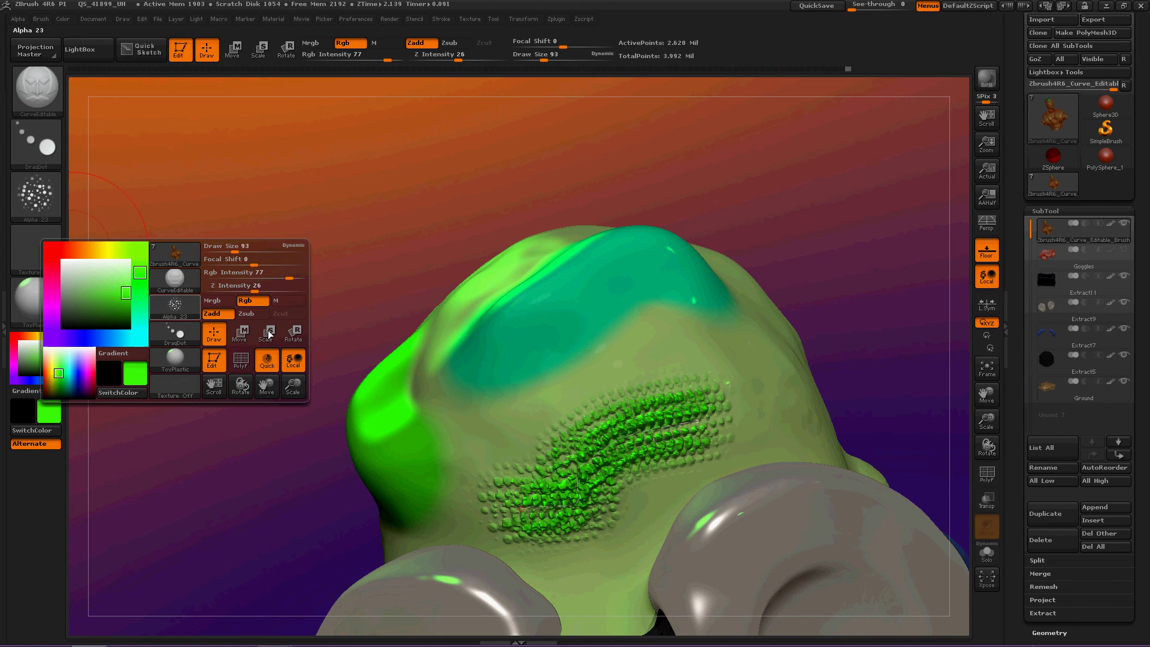
left_click(36, 194)
left_click(210, 253)
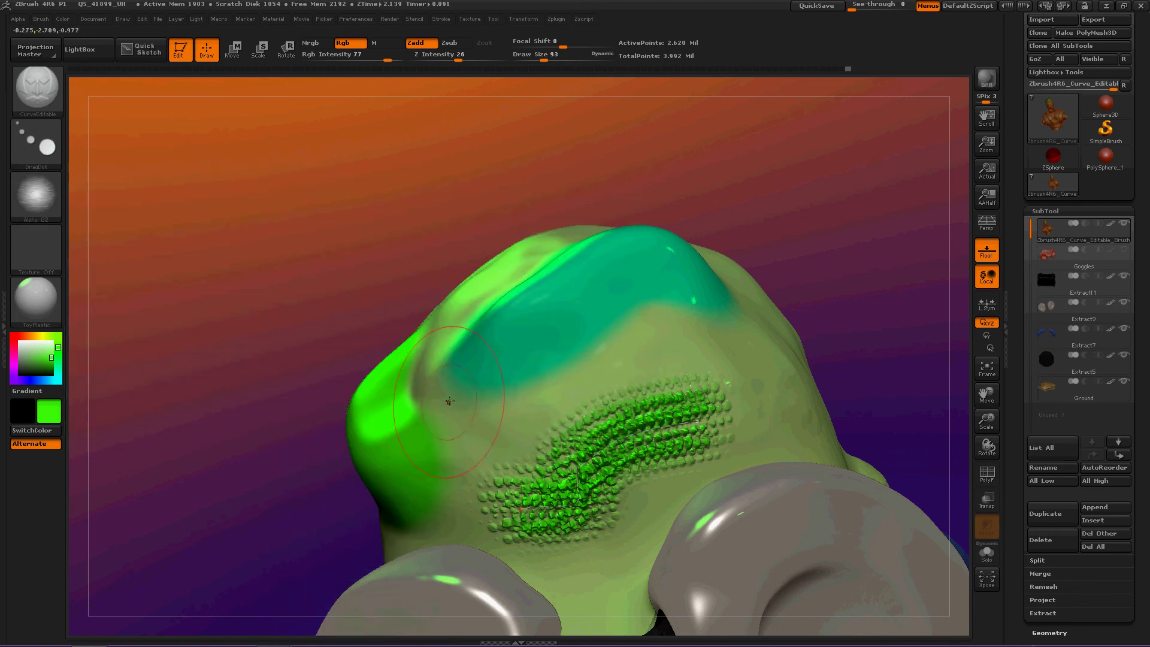
- Restroke the lower ridge with the soft alpha and repaint it a muted, darker green
left_click_drag(521, 509, 697, 421)
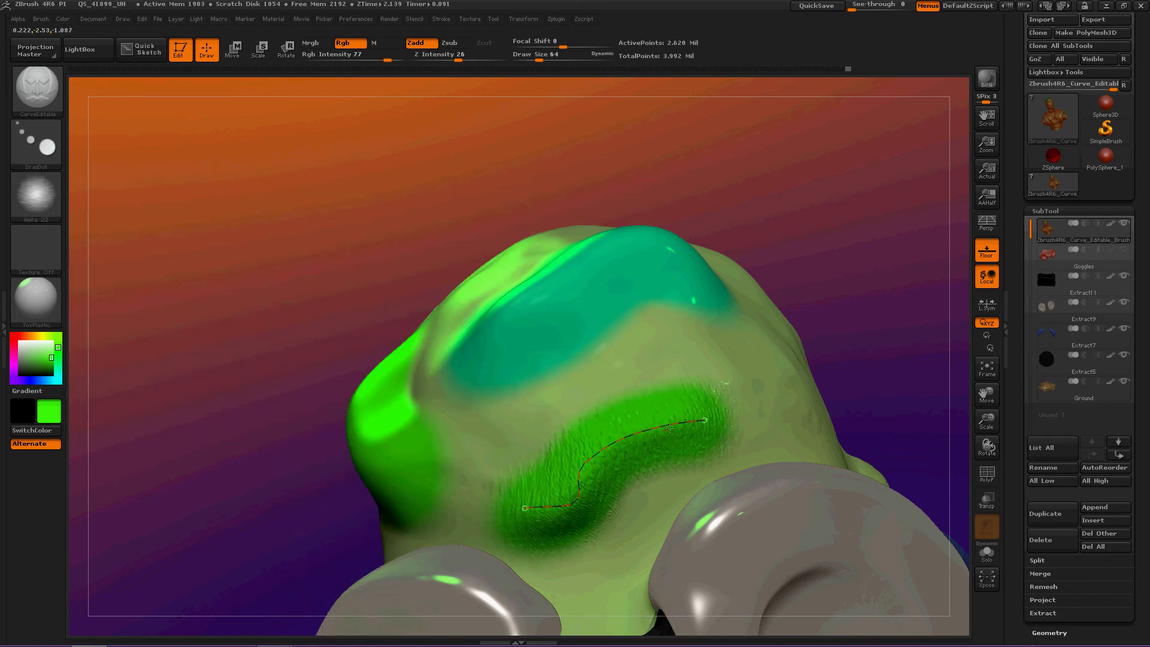
right_click_drag(899, 301, 830, 298)
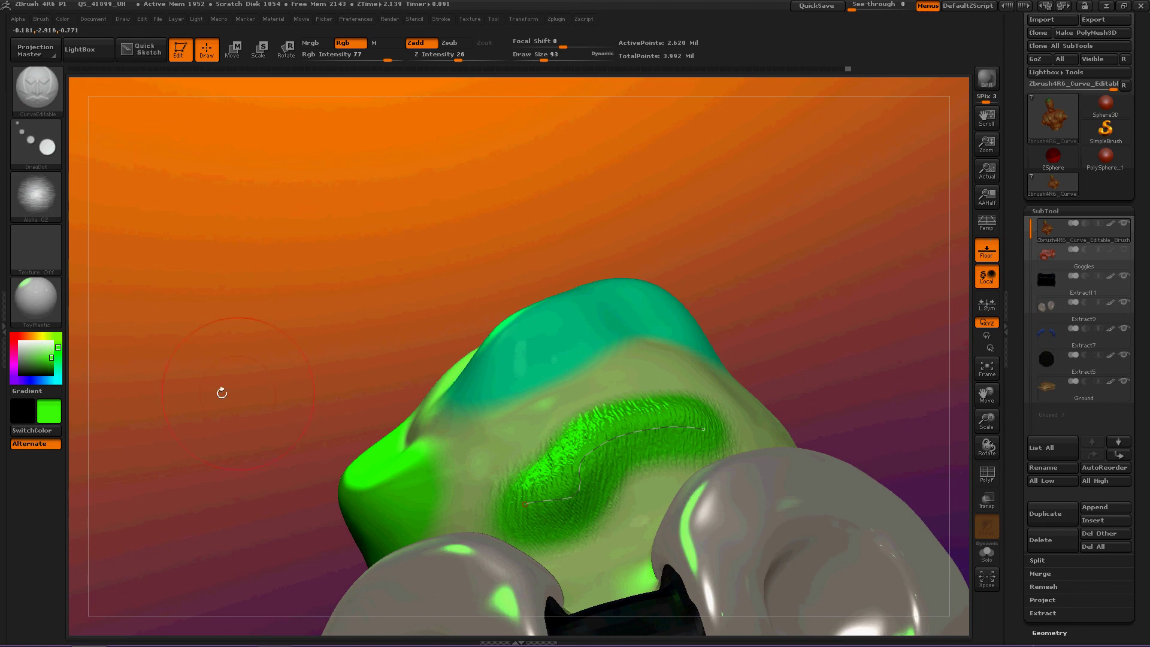
left_click_drag(27, 346, 38, 360)
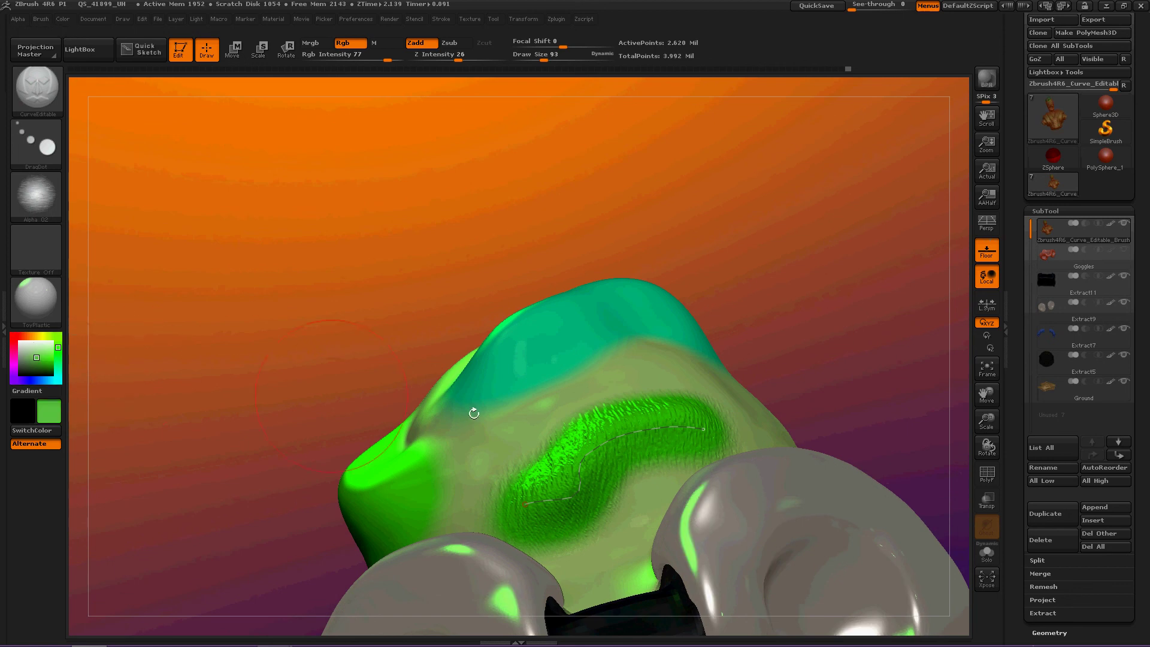
left_click(593, 457)
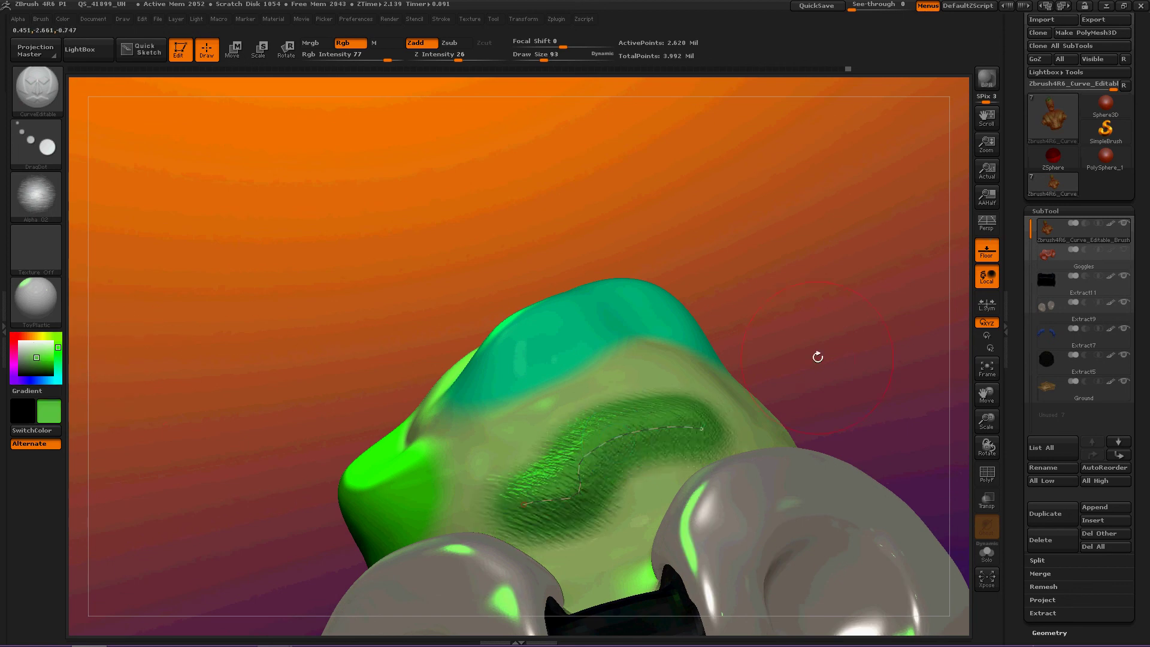
mouse_move(818, 358)
right_mouse_down()
mouse_move(755, 319)
mouse_move(760, 332)
mouse_move(775, 316)
right_mouse_up()
right_click_drag(813, 373, 675, 347)
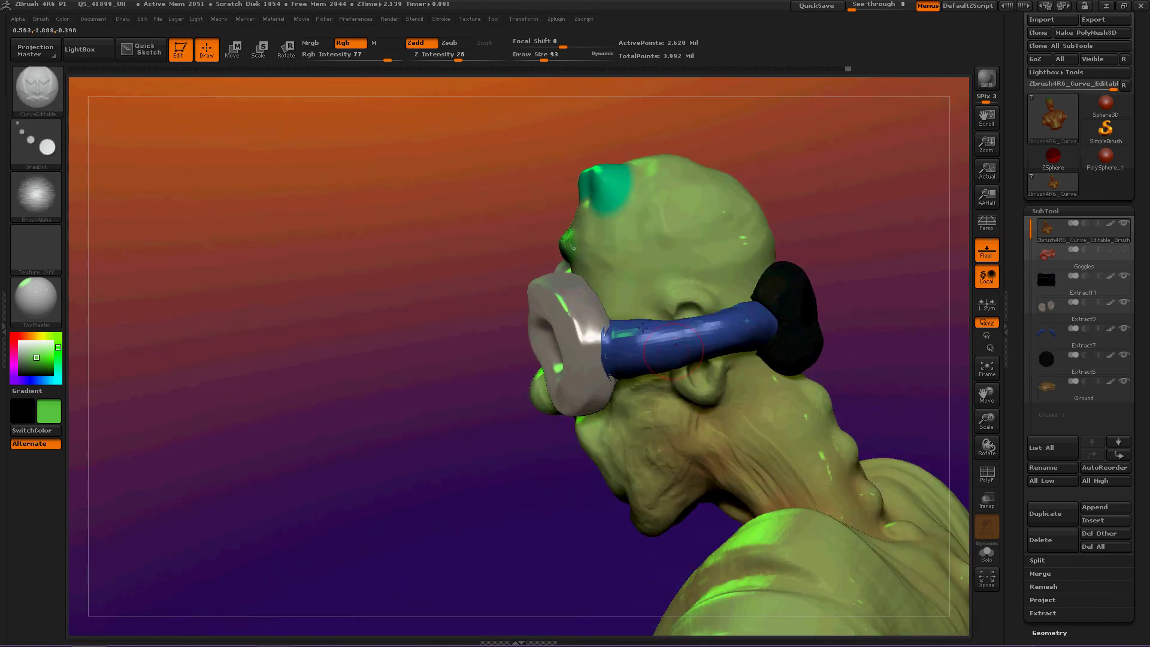
right_click_drag(418, 318, 406, 297)
mouse_move(339, 405)
right_mouse_down()
mouse_move(270, 377)
mouse_move(393, 401)
mouse_move(457, 364)
right_mouse_up()
key("b")
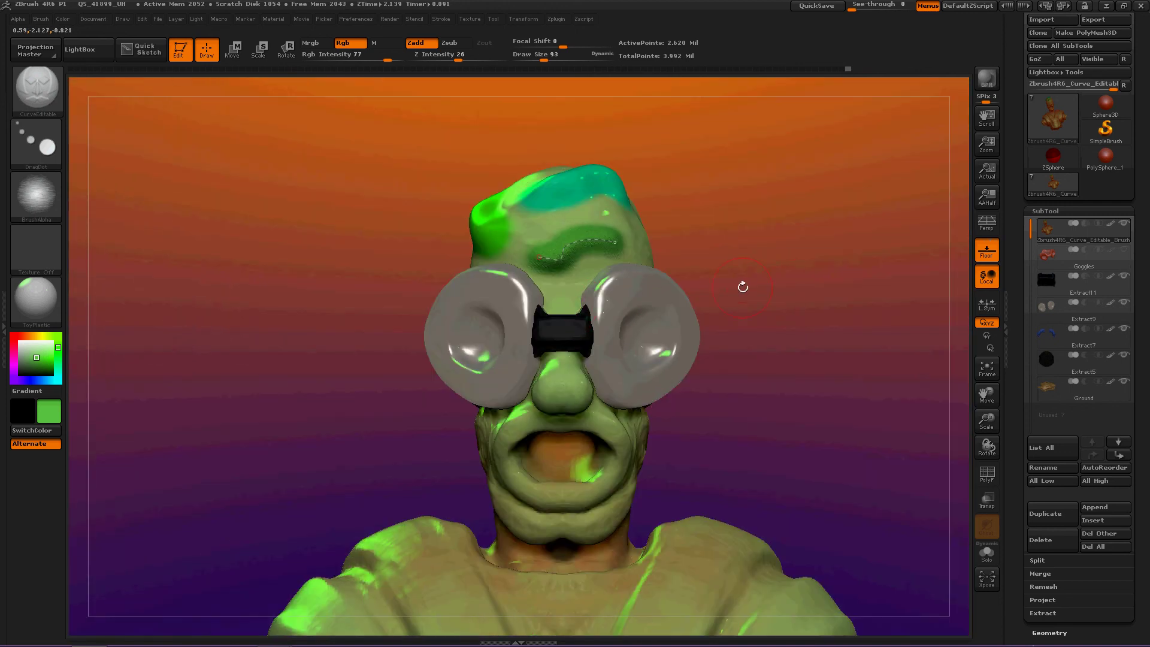